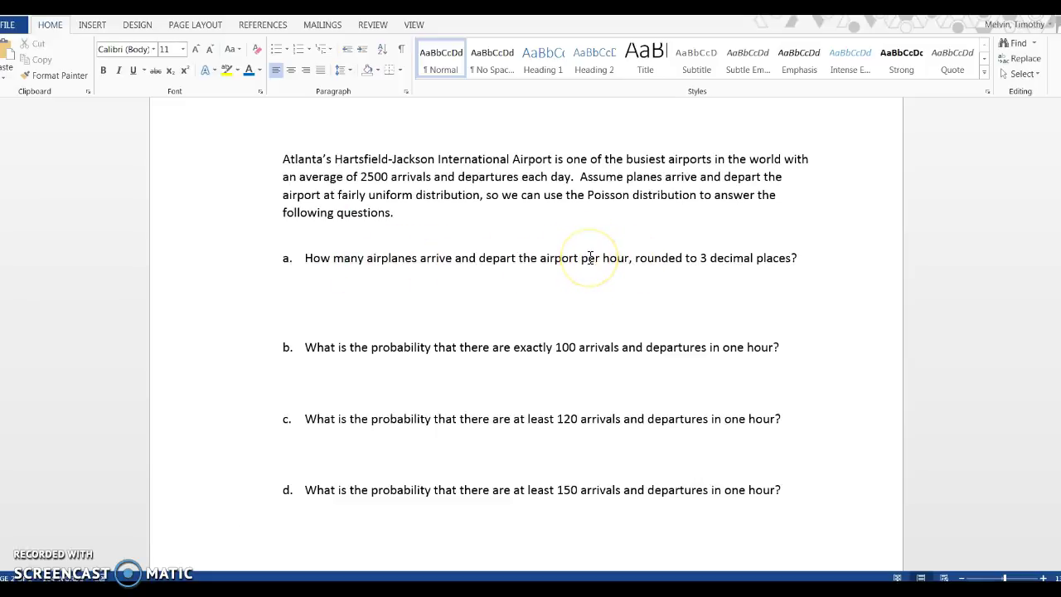
Write the equation μ = 2500/24 ≈ 104.667 on the blank line under question a.
click(417, 282)
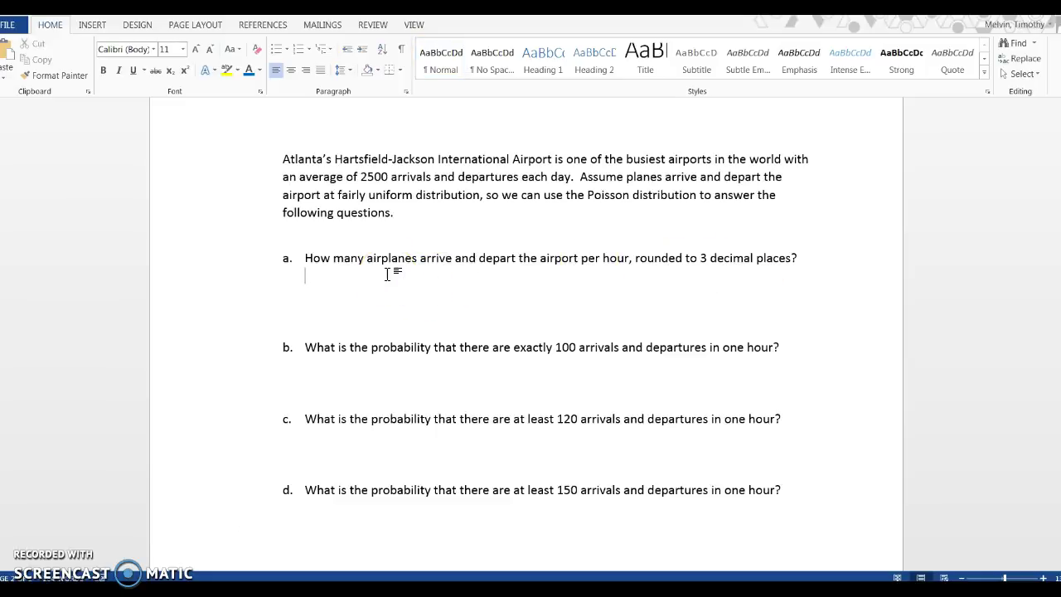
key(alt+equal)
text(\)
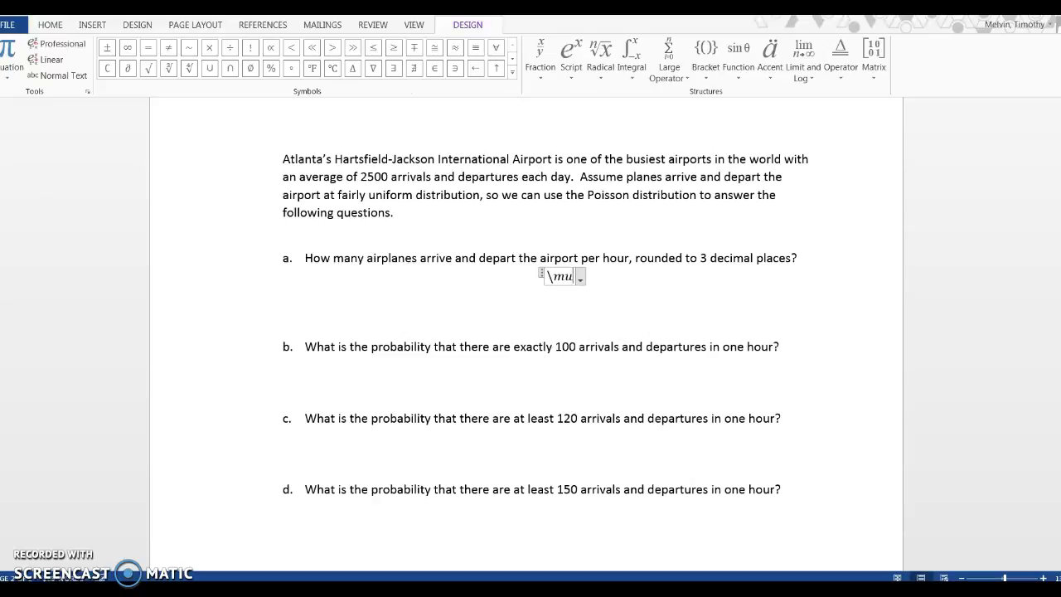
text(mu =25//)
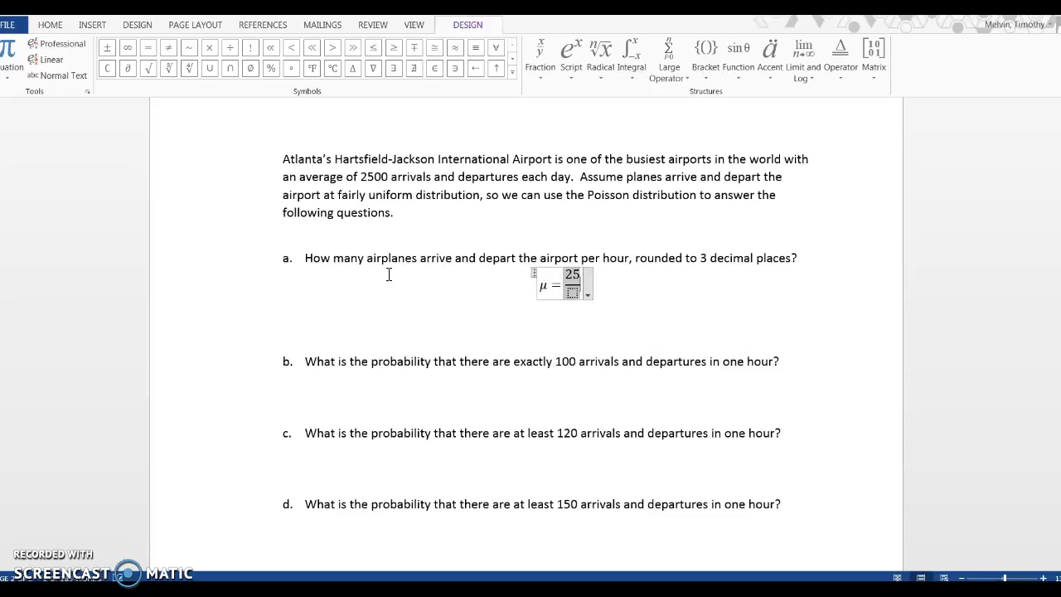
key(BackSpace)
key(BackSpace)
key(BackSpace)
text(25)
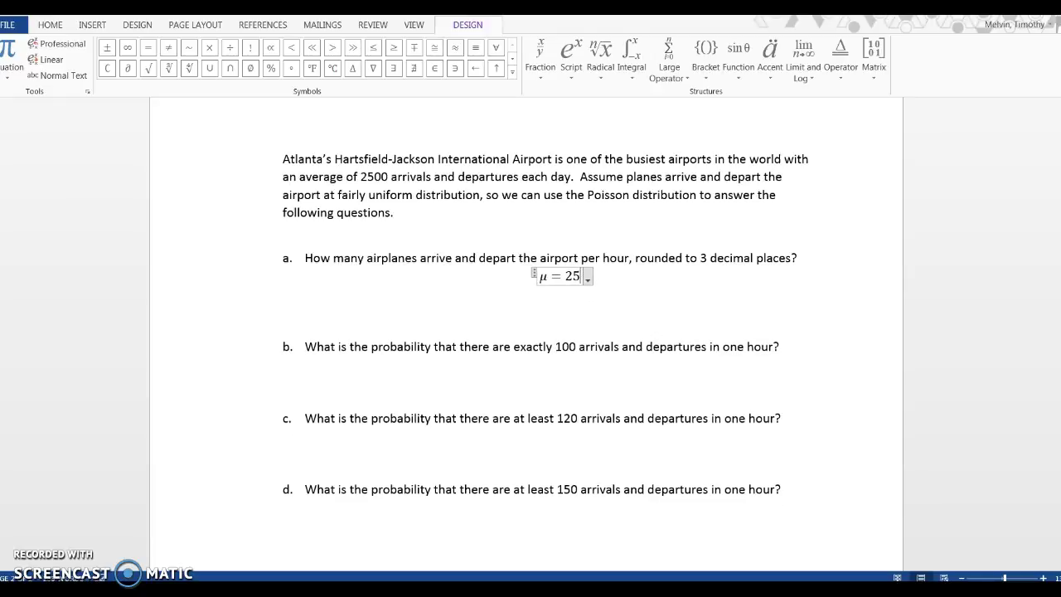
text(00/2)
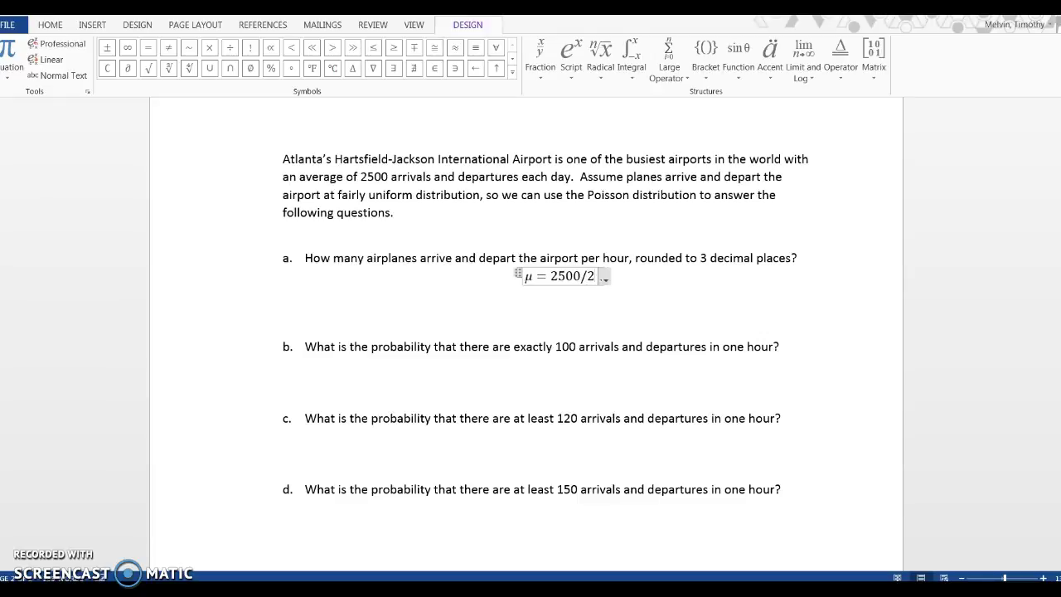
text(4)
key(space)
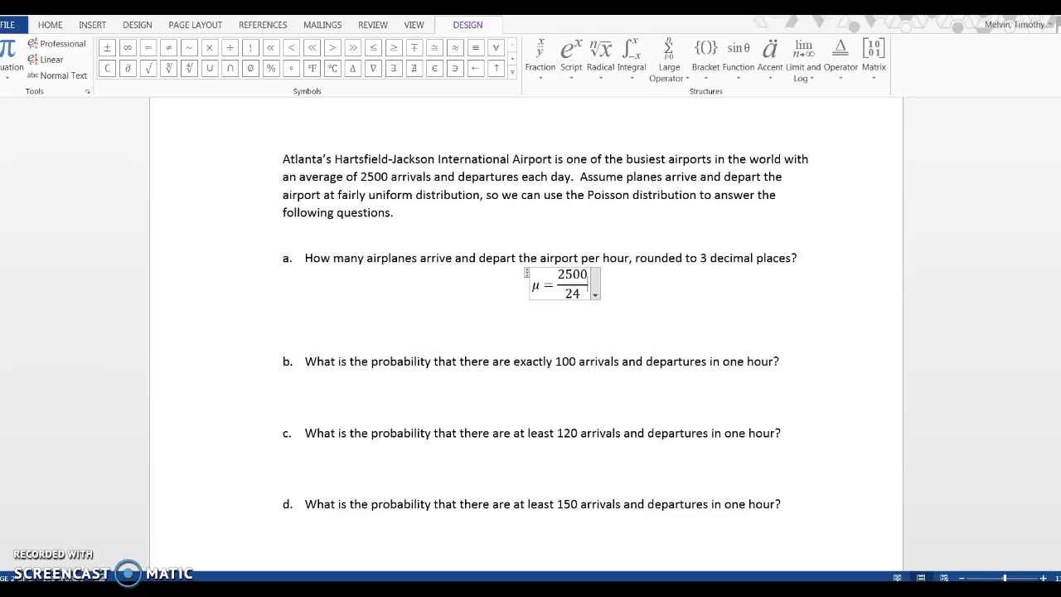
text(\approx )
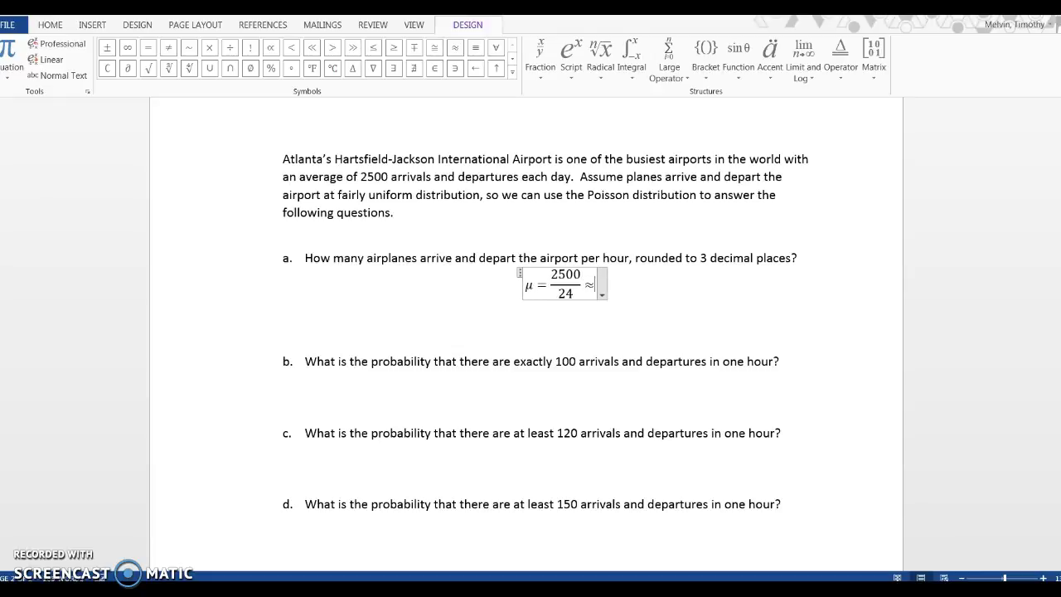
text(104)
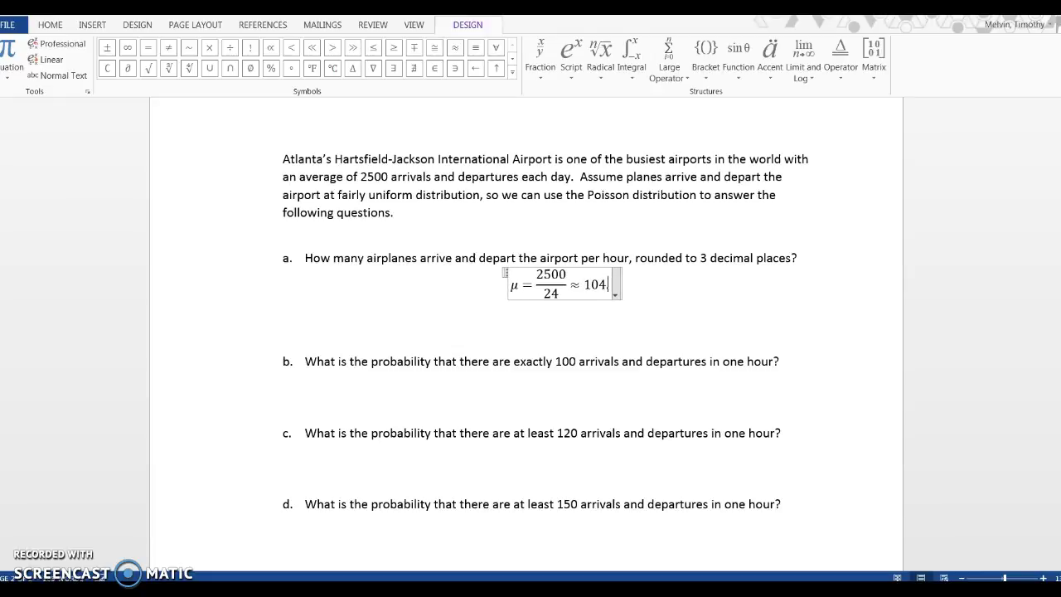
text(.667)
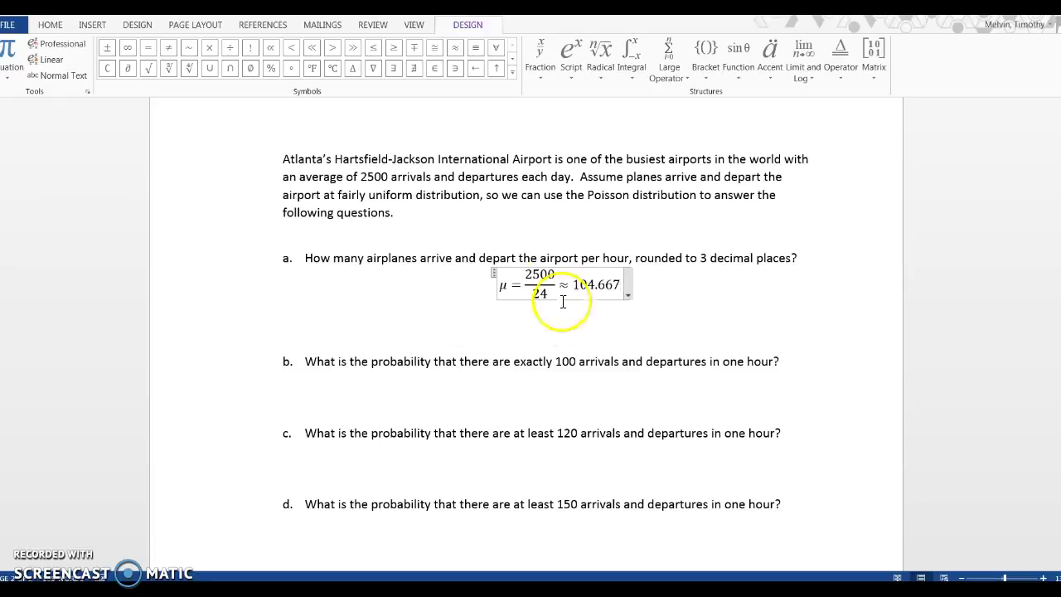
click(672, 332)
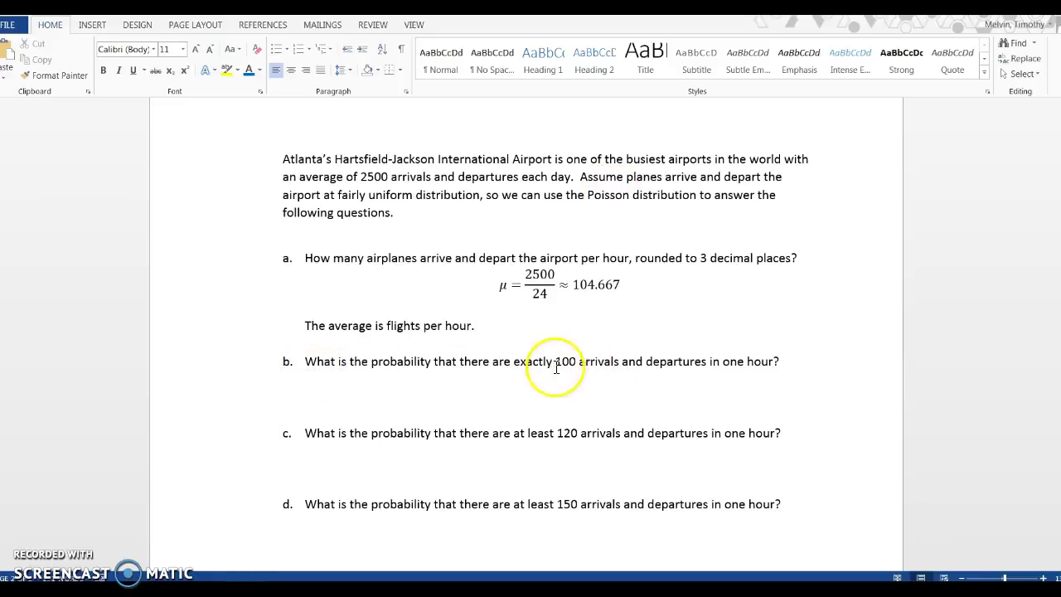
Insert the equation P(X = 100) = on the blank line under question b.
click(502, 391)
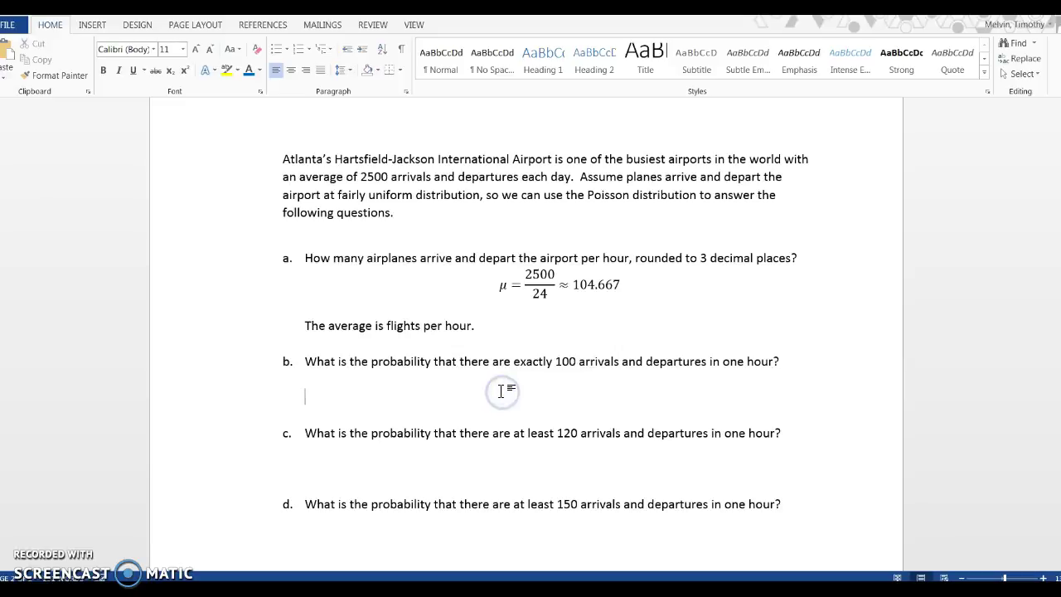
key(alt+equal)
text(P(X)
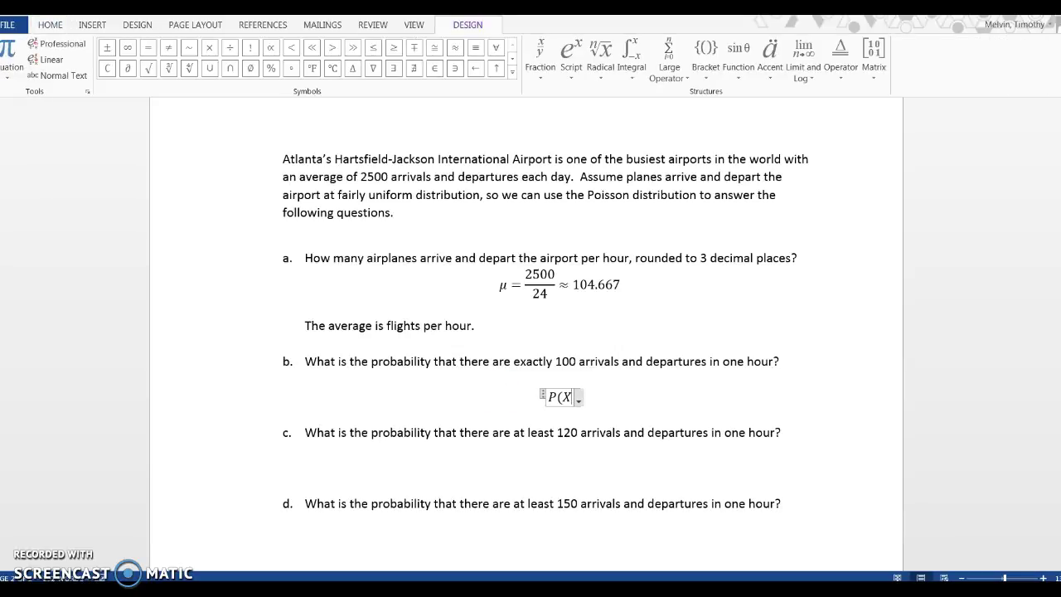
text( = 100) =)
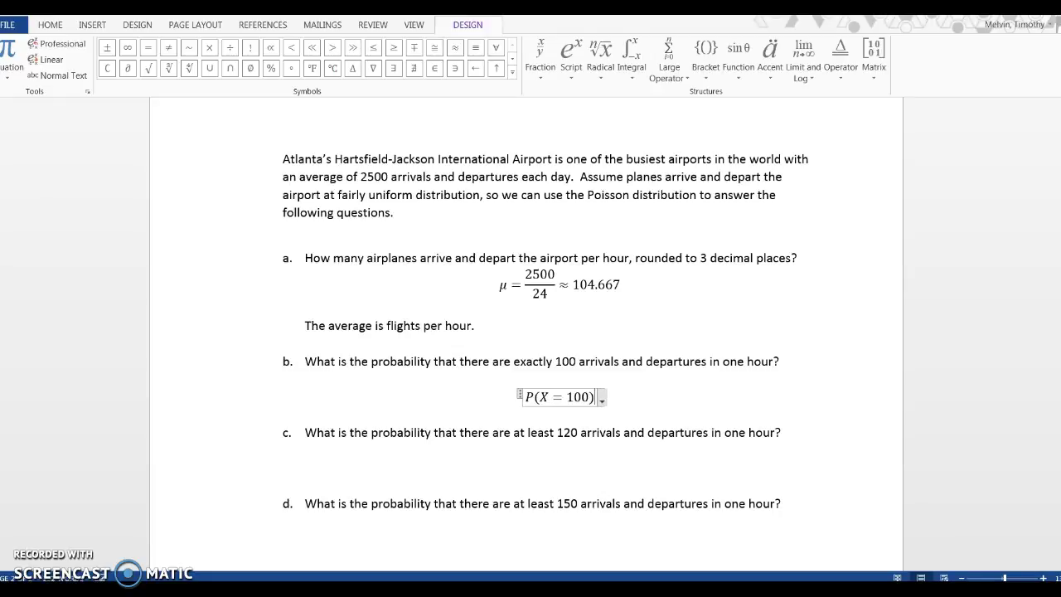
click(503, 391)
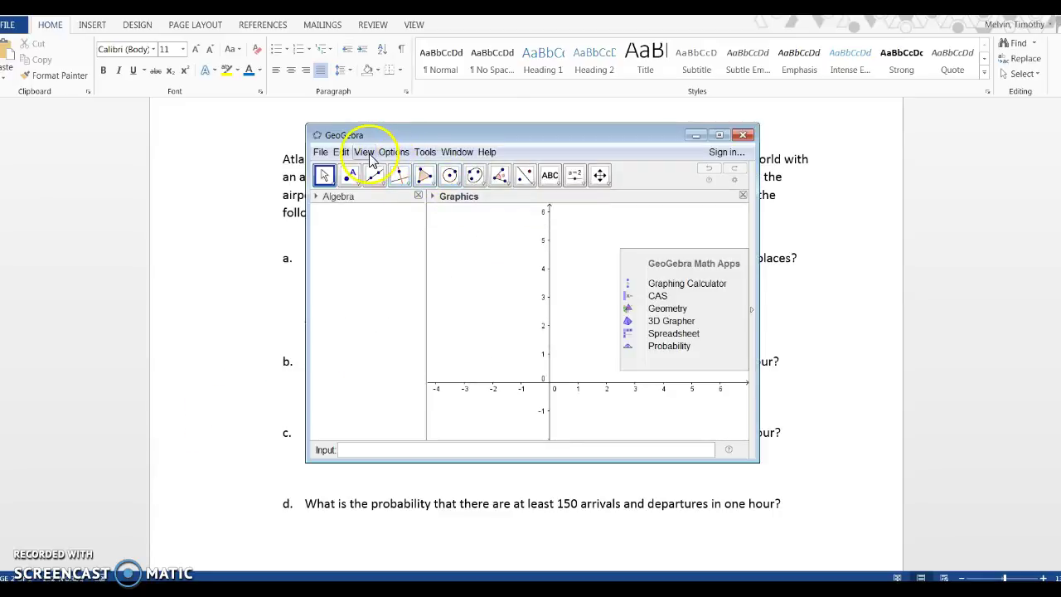
Open GeoGebra's Probability Calculator and resize it so the graph, parameters and probability fields show.
click(364, 154)
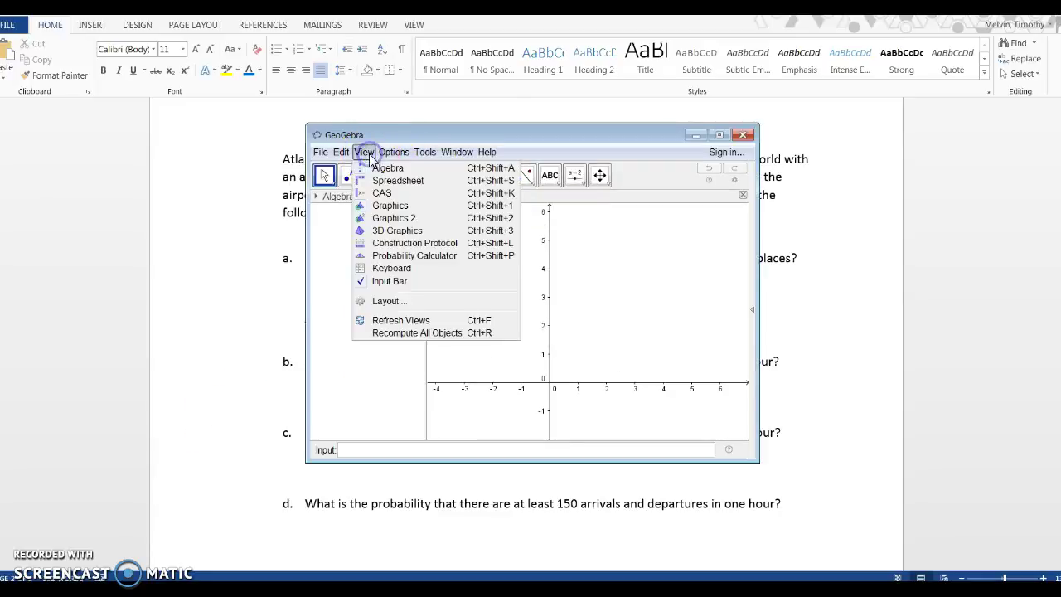
click(431, 257)
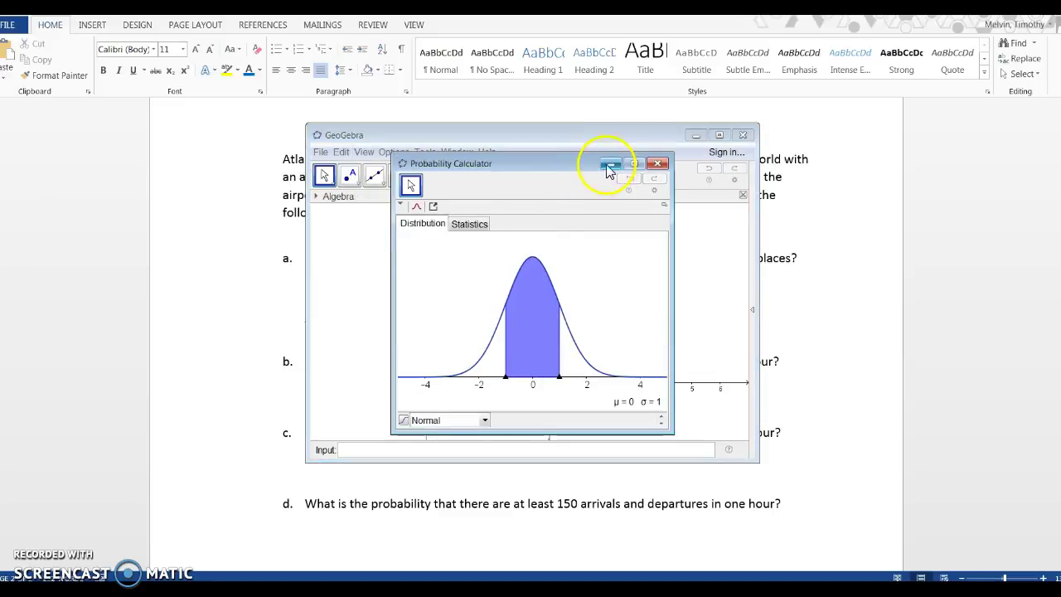
click(633, 164)
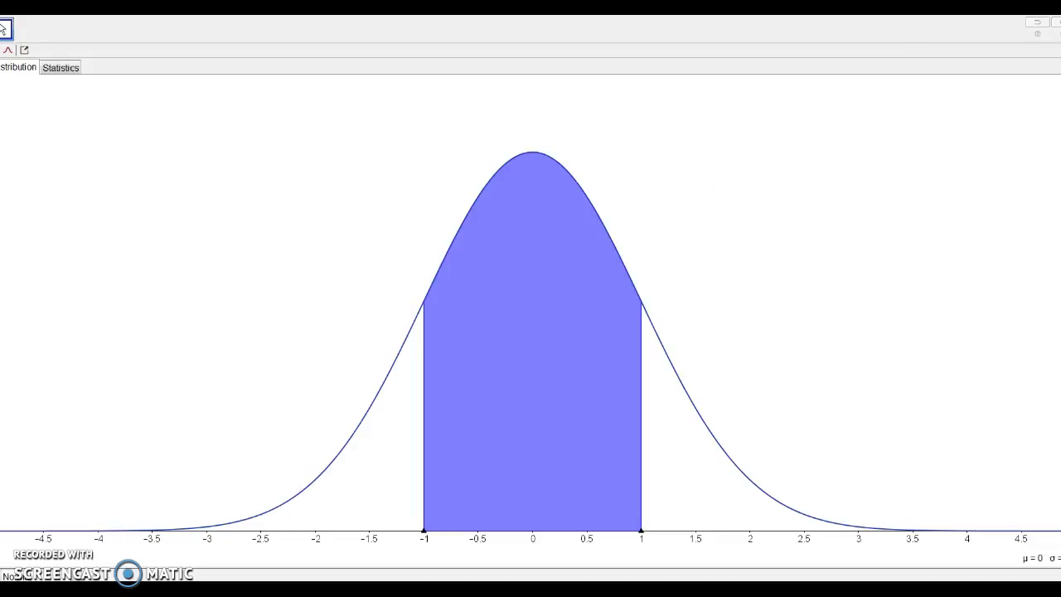
key(super+Down)
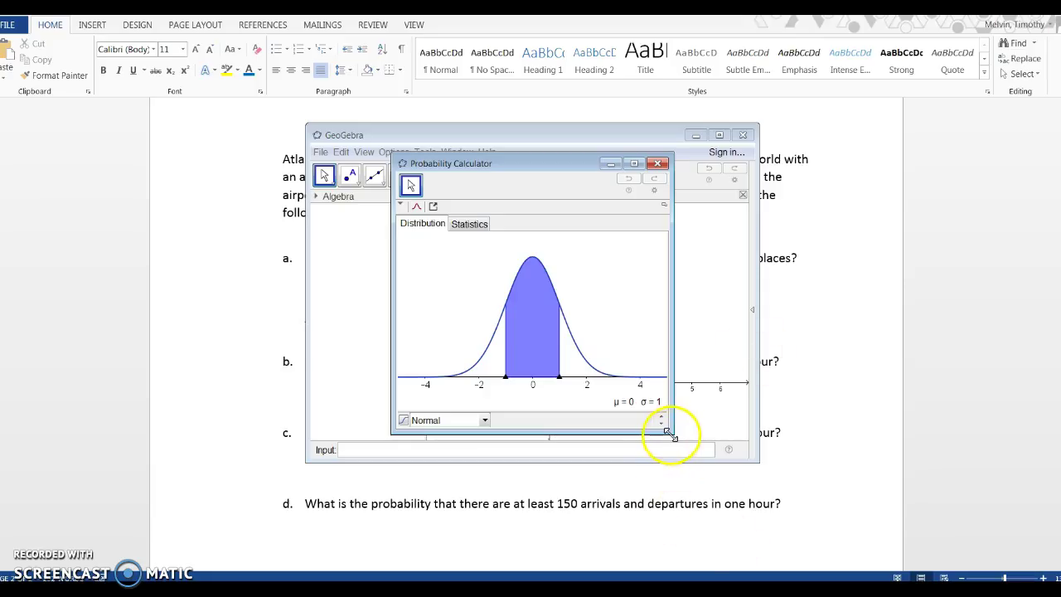
drag(670, 435, 846, 476)
drag(497, 164, 393, 140)
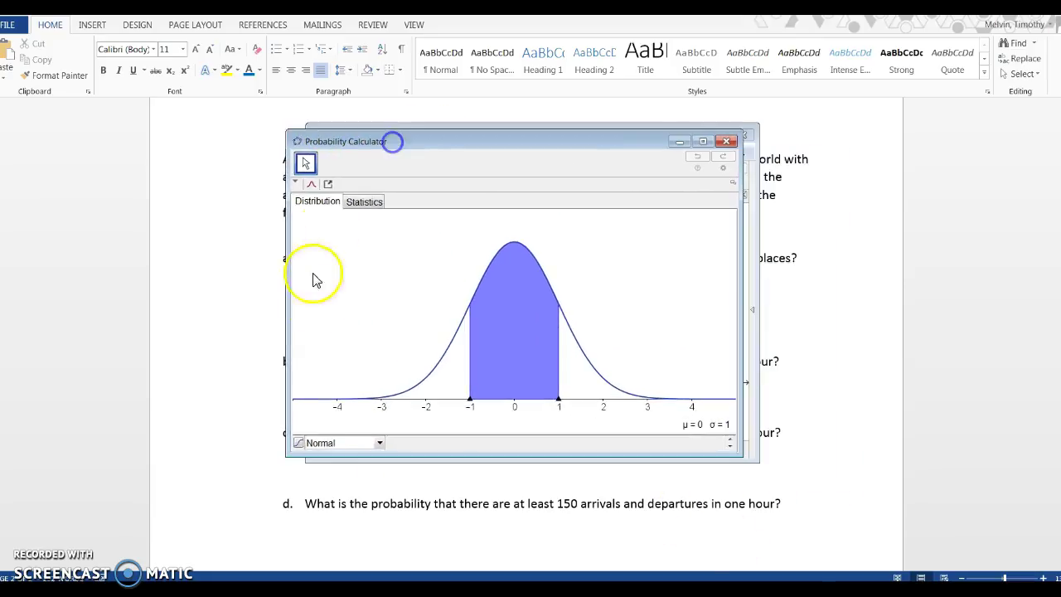
drag(286, 456, 147, 491)
drag(434, 469, 434, 396)
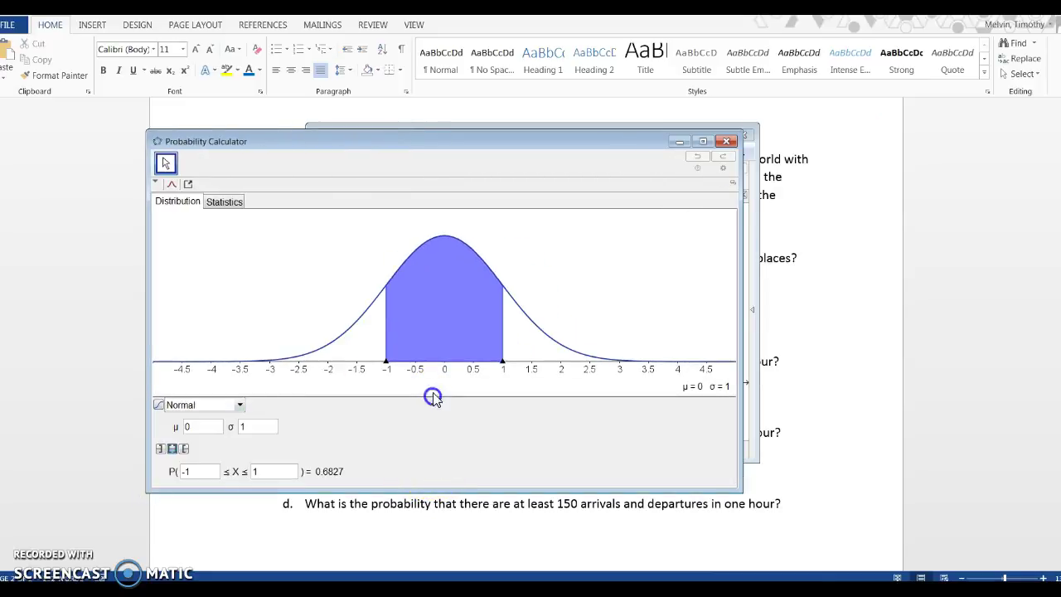
Switch the calculator to a Poisson distribution with mean 2500/24 (104.1667).
click(235, 406)
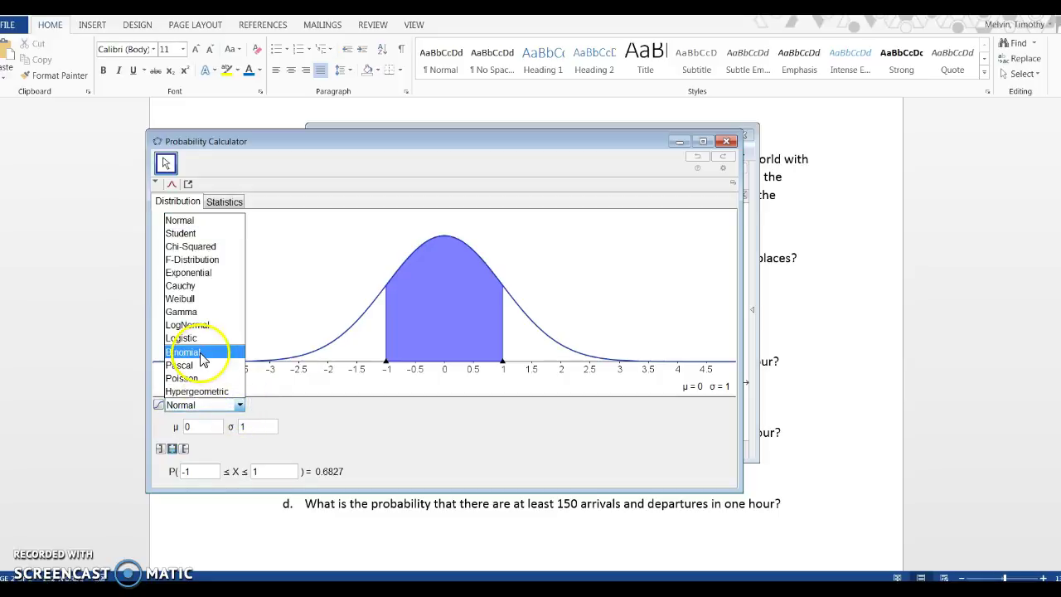
click(202, 355)
click(218, 408)
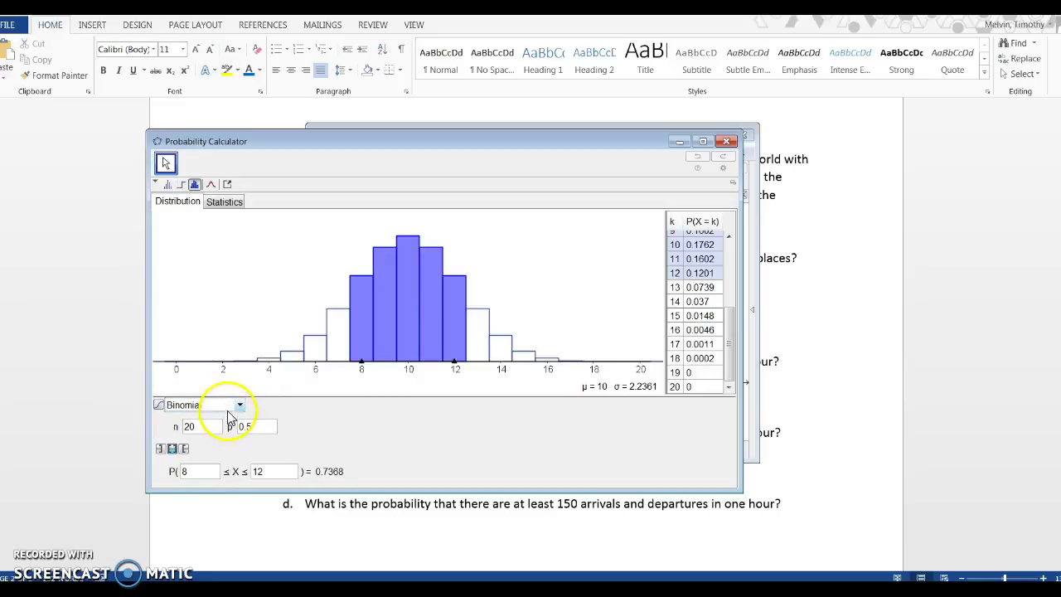
click(202, 380)
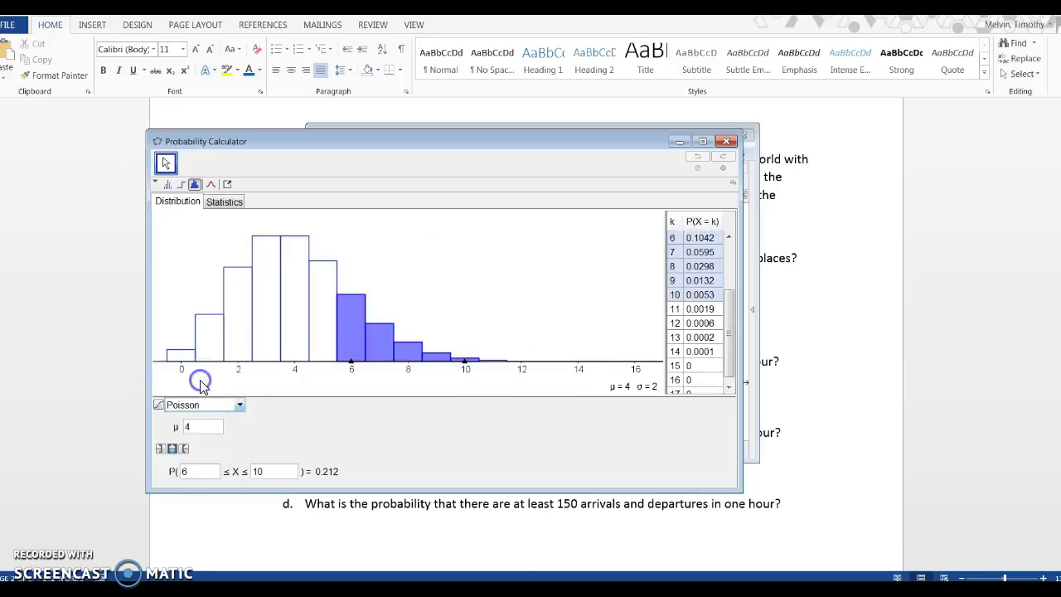
double_click(201, 428)
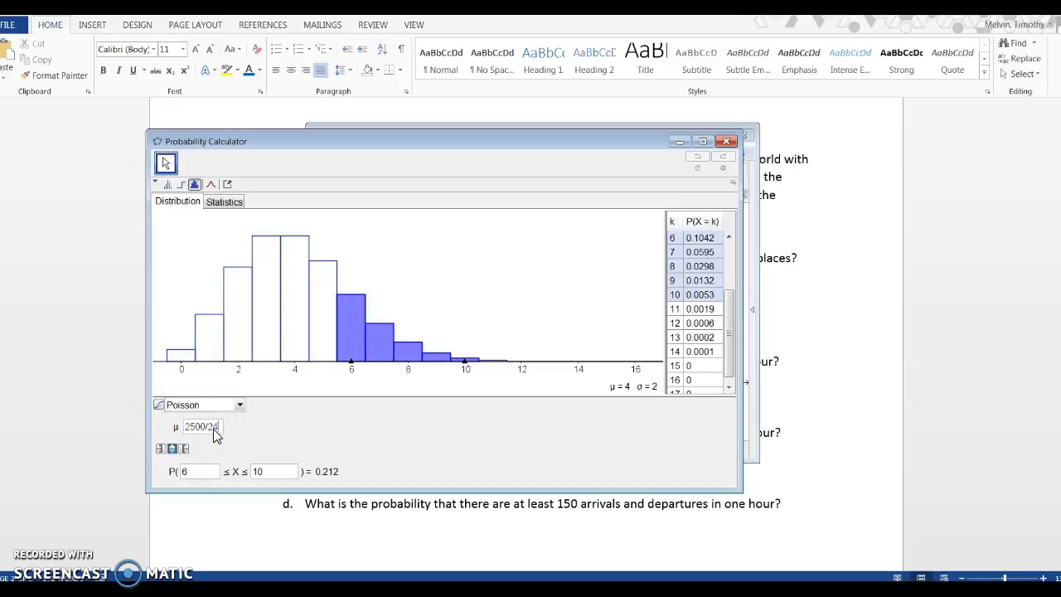
key(Return)
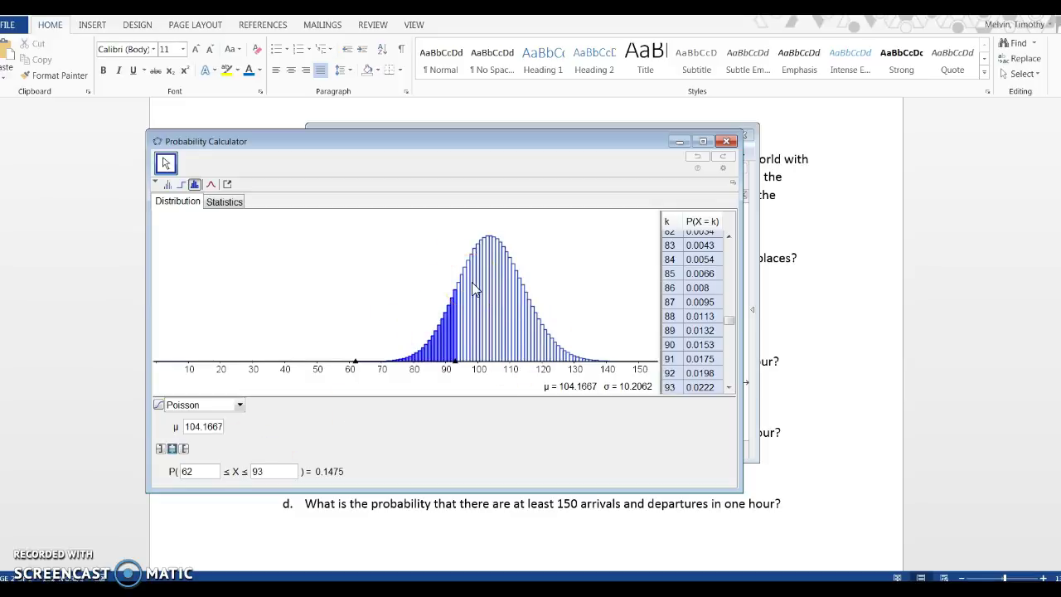
click(398, 538)
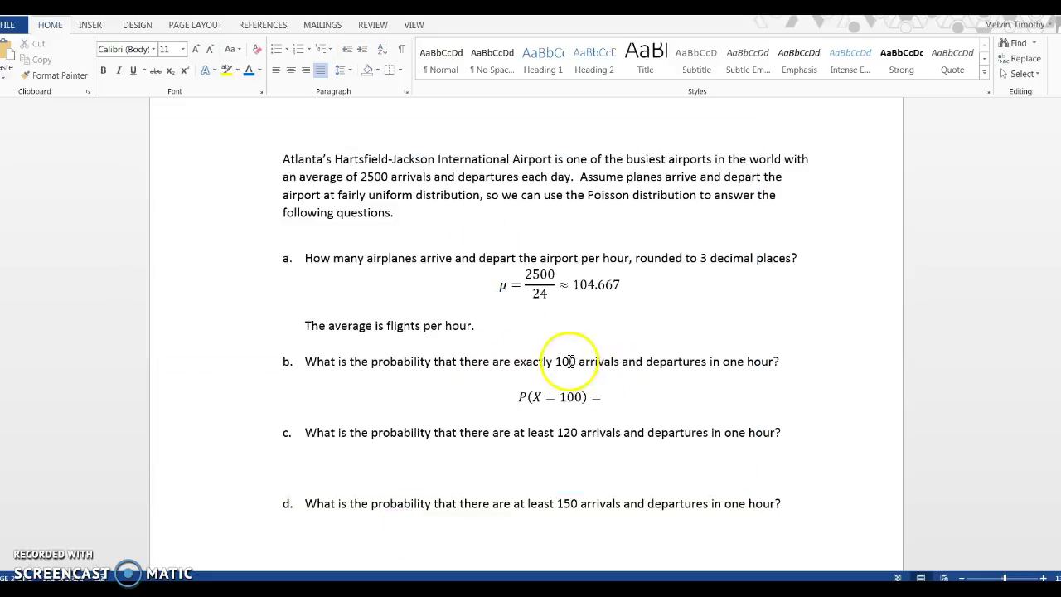
Set both bounds to 100, giving the Poisson probability P(100 ≤ X ≤ 100) = 0.0366.
key(alt+Tab)
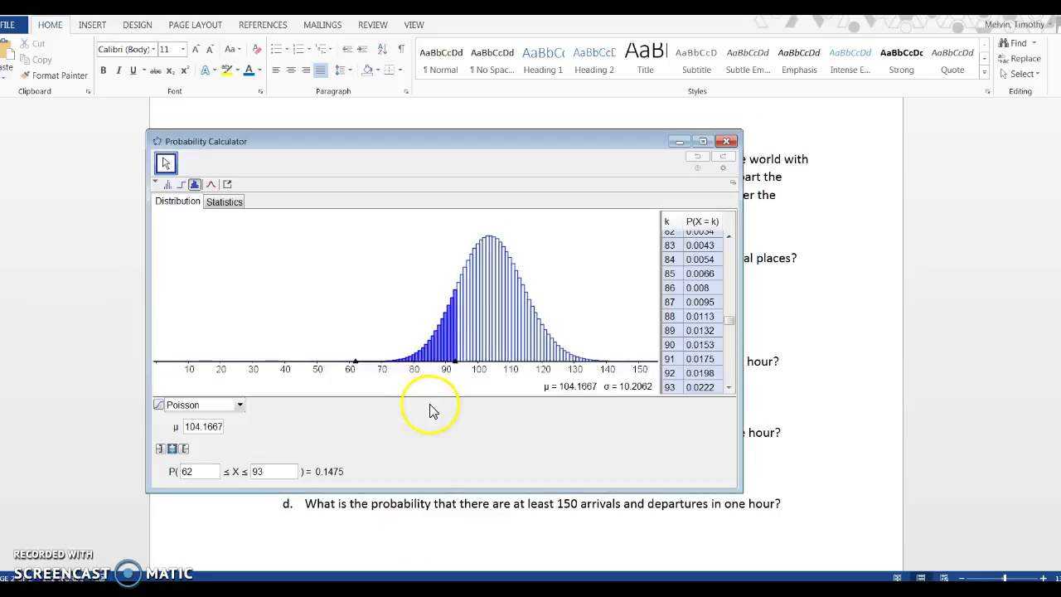
double_click(207, 472)
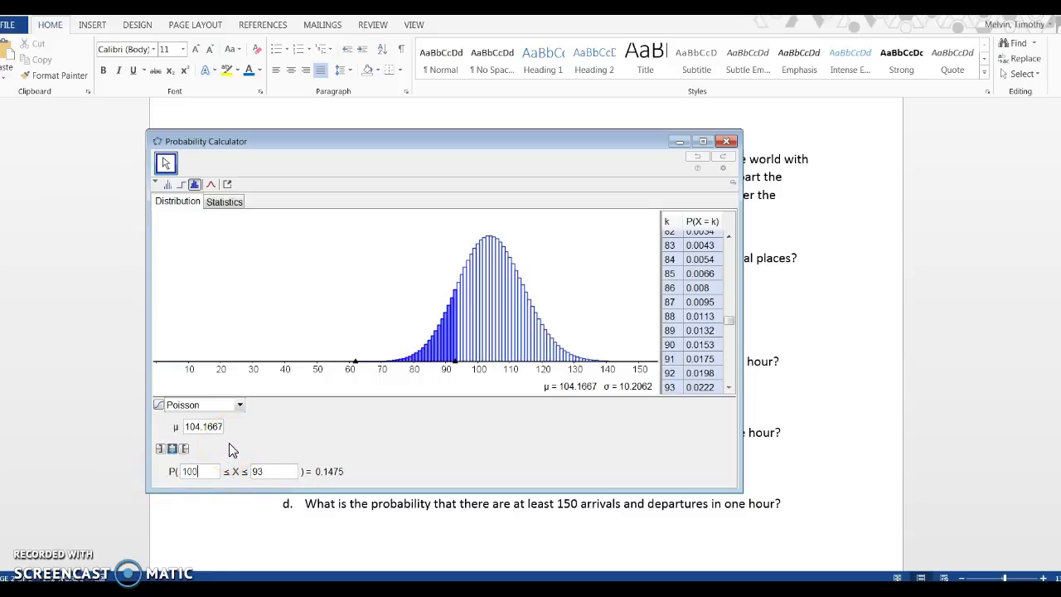
click(276, 478)
double_click(277, 476)
key(Return)
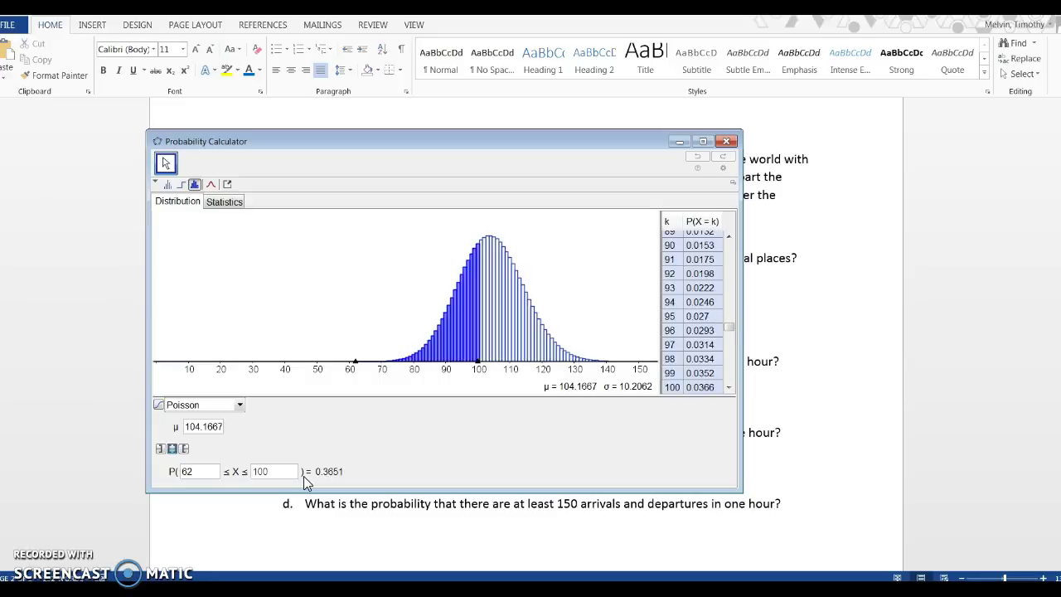
double_click(200, 473)
text(100)
key(Return)
click(358, 473)
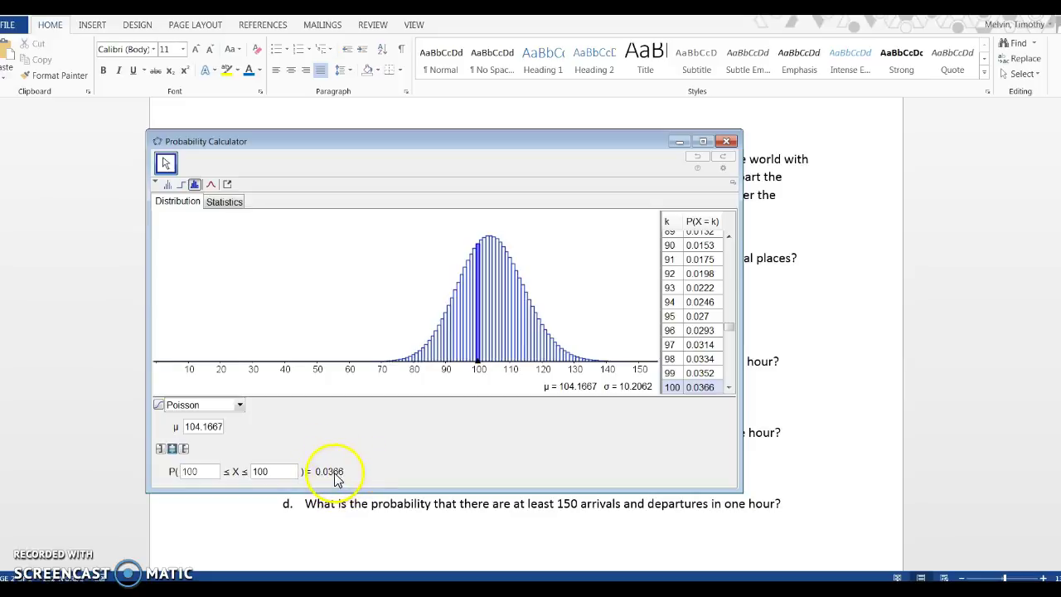
Finish part b's equation with the value 0.0366 and move to the line below question c.
click(788, 403)
click(587, 397)
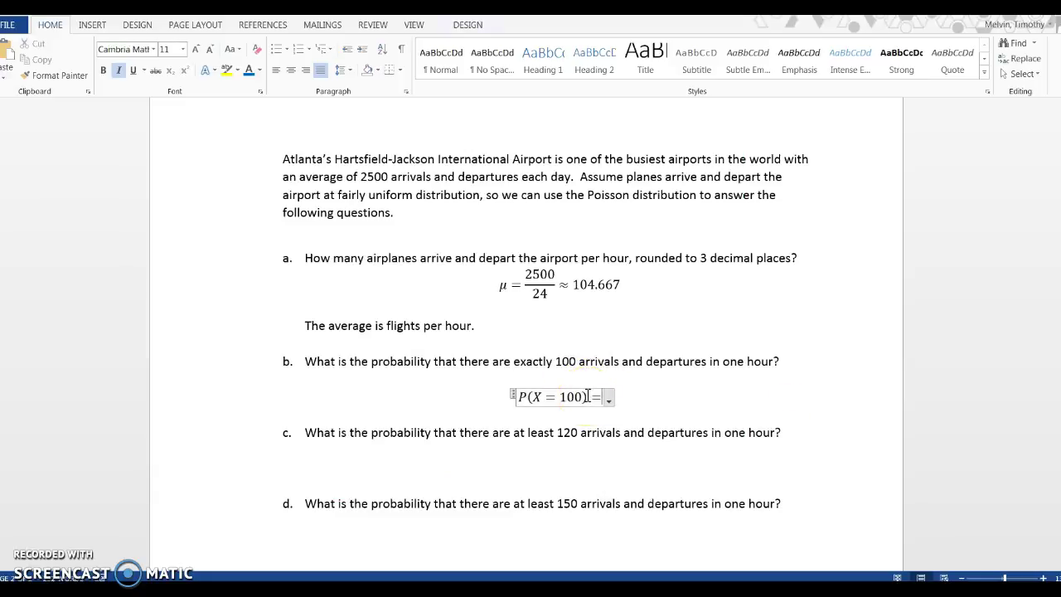
text(0.3)
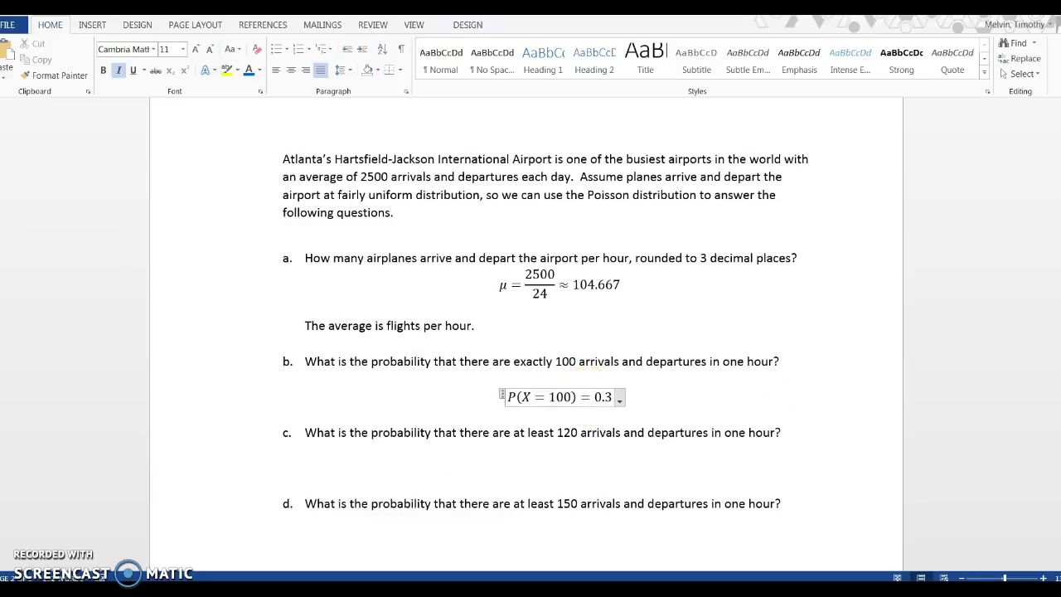
key(BackSpace)
text(0366)
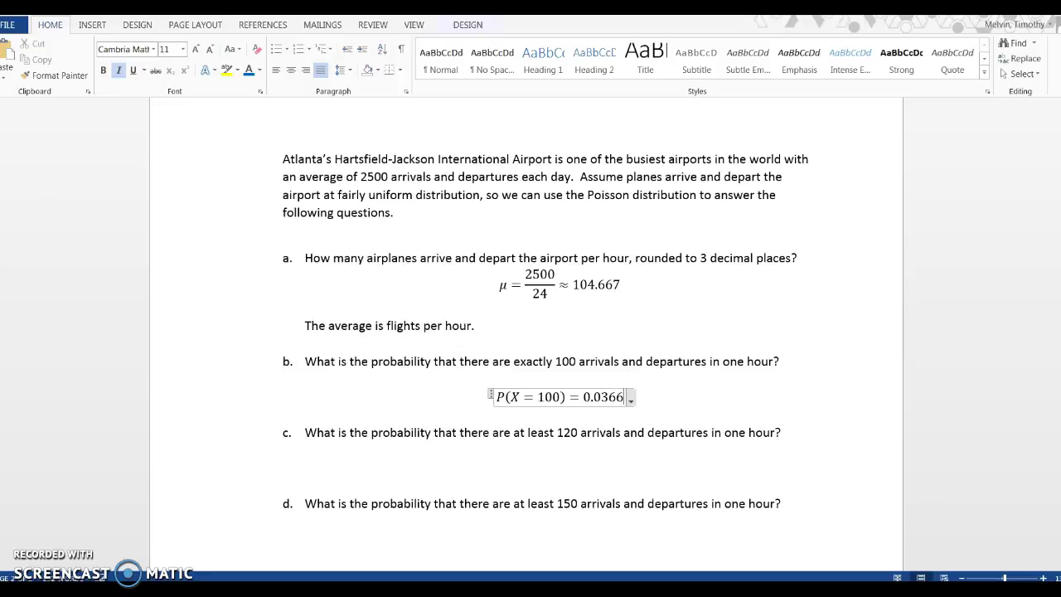
click(604, 456)
scroll(536, 399, down, 1)
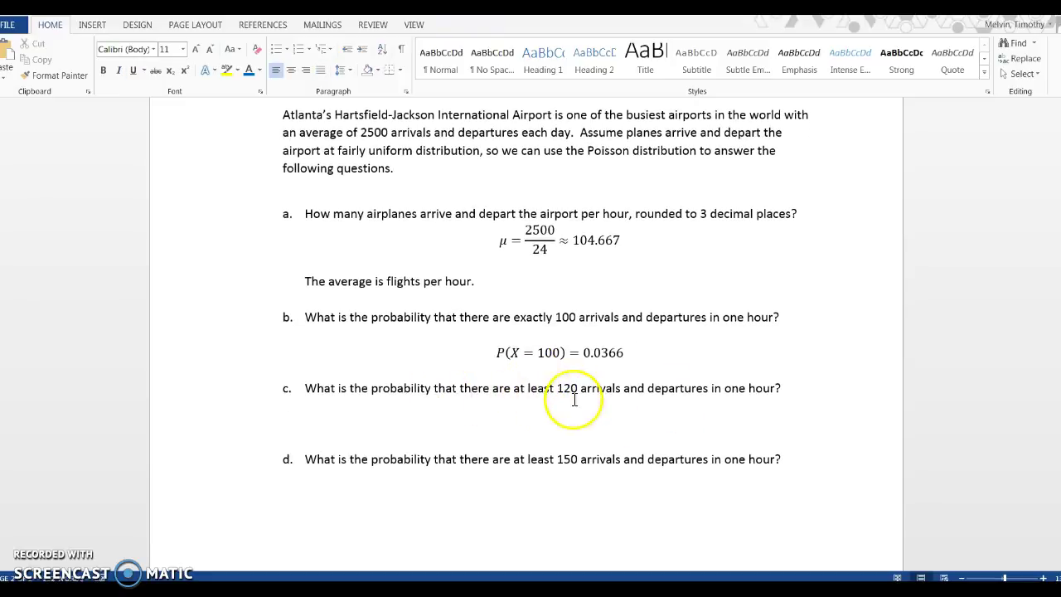
Insert the equation P(X ≥ 120) = P(120 ≤ X) = under question c.
key(alt+equal)
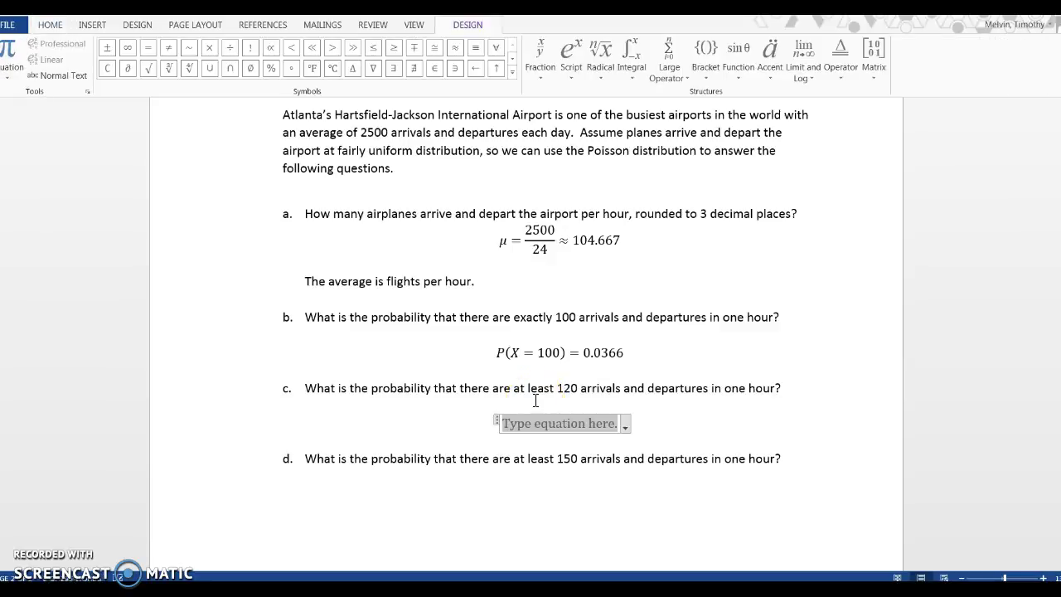
text(P(X)
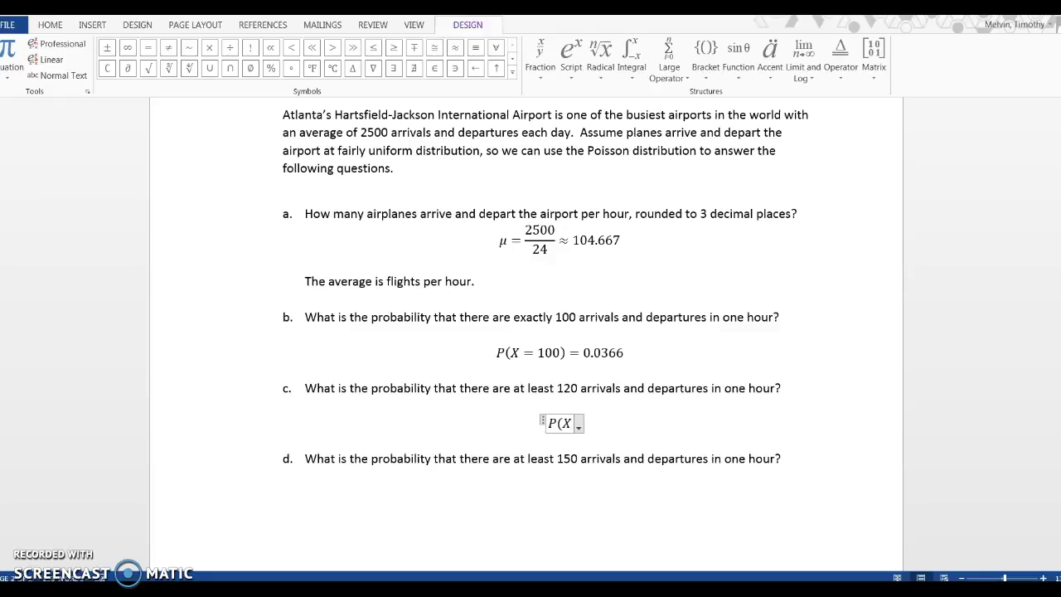
text(eq )
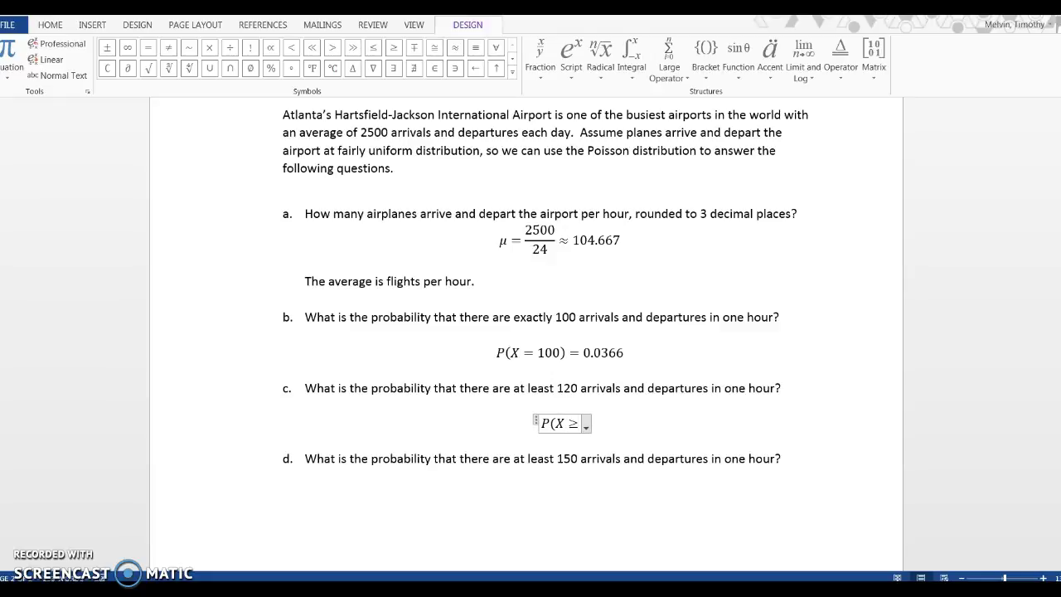
text(120))
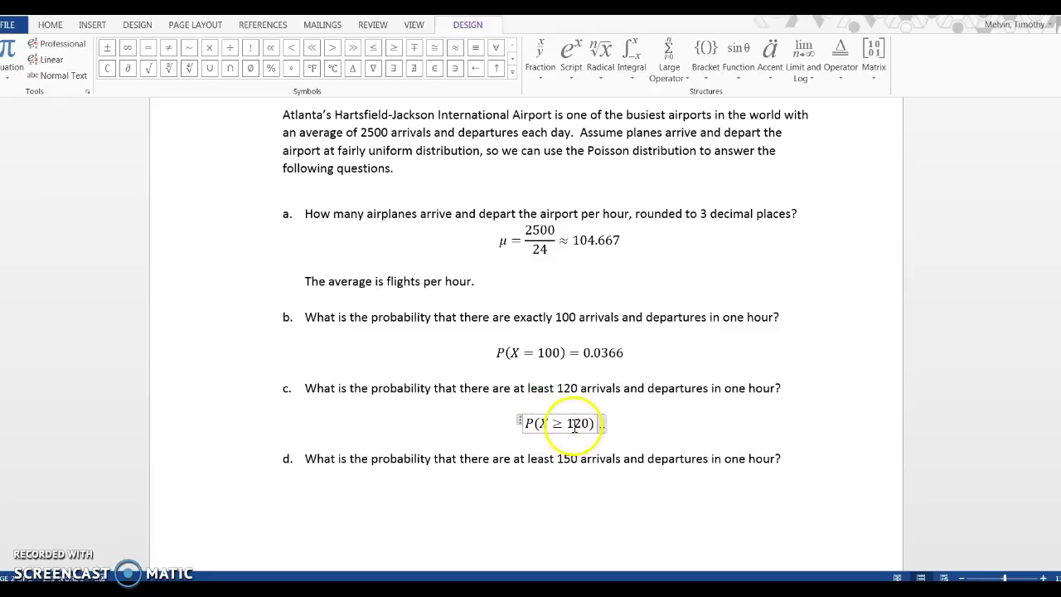
text(=)
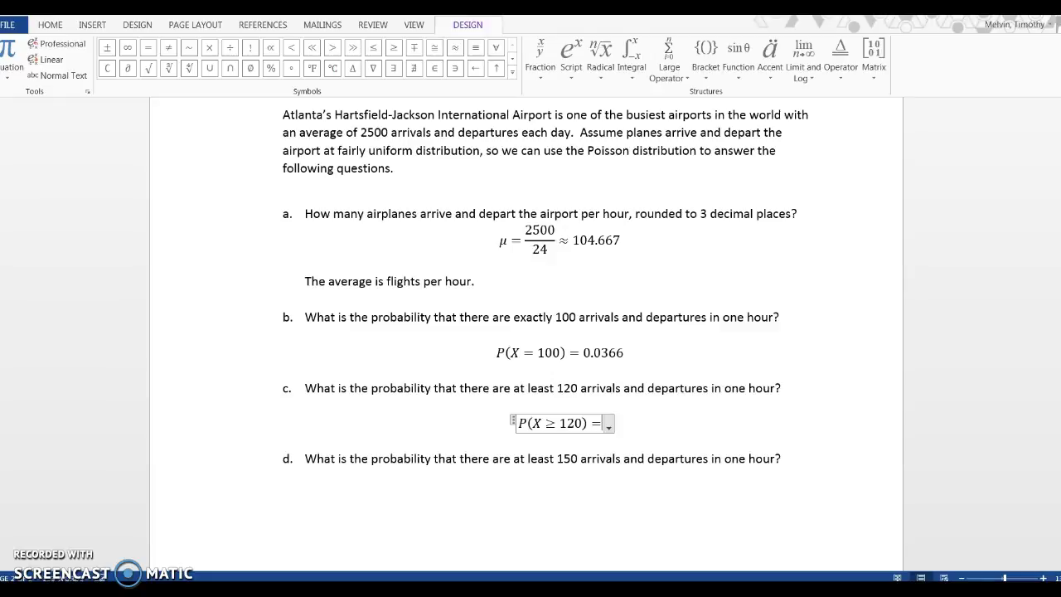
text(P()
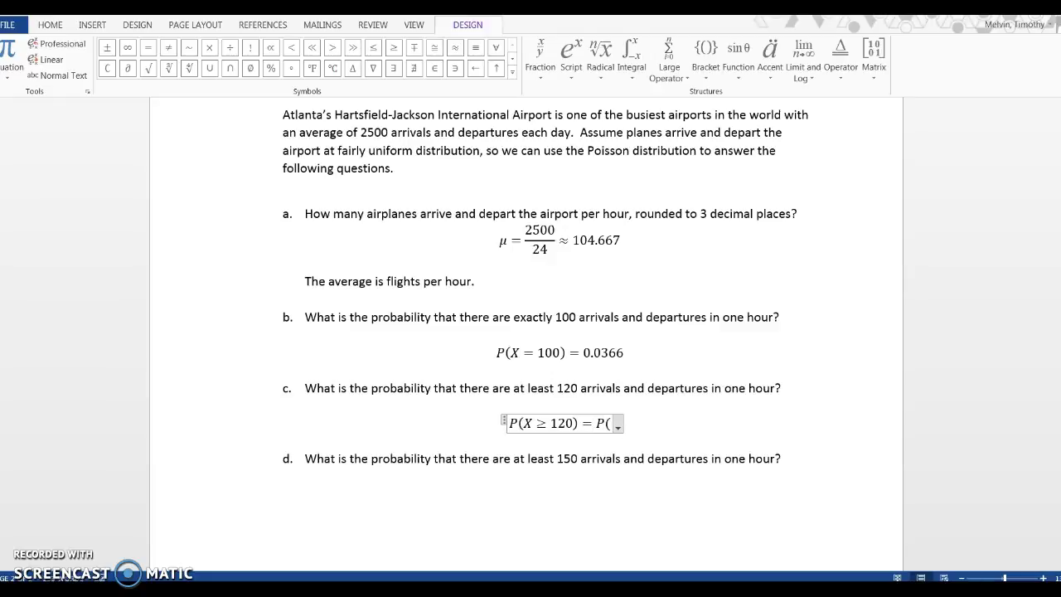
text(120)
text(\)
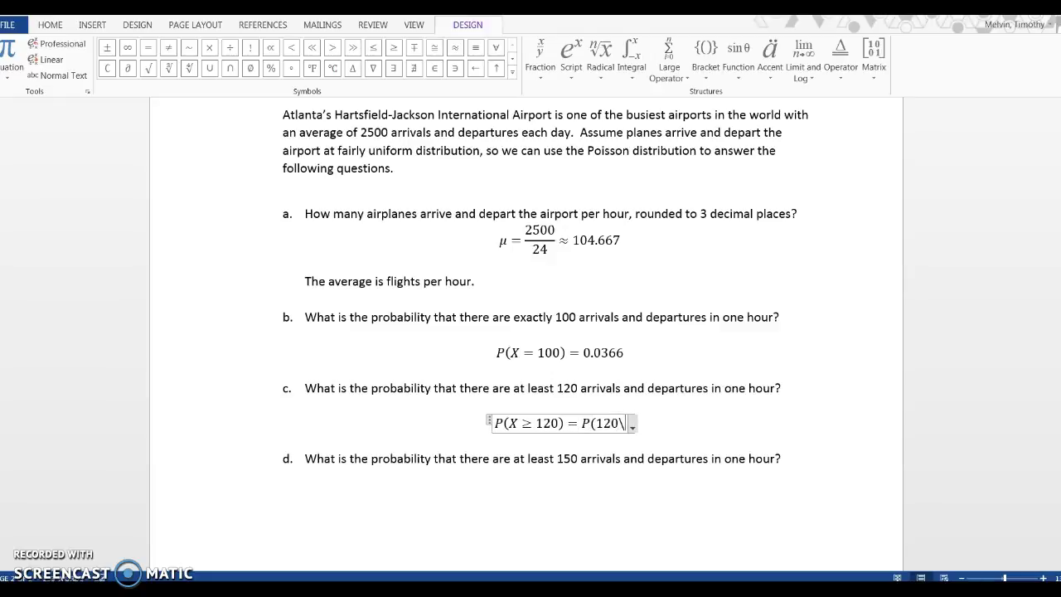
text(le X))
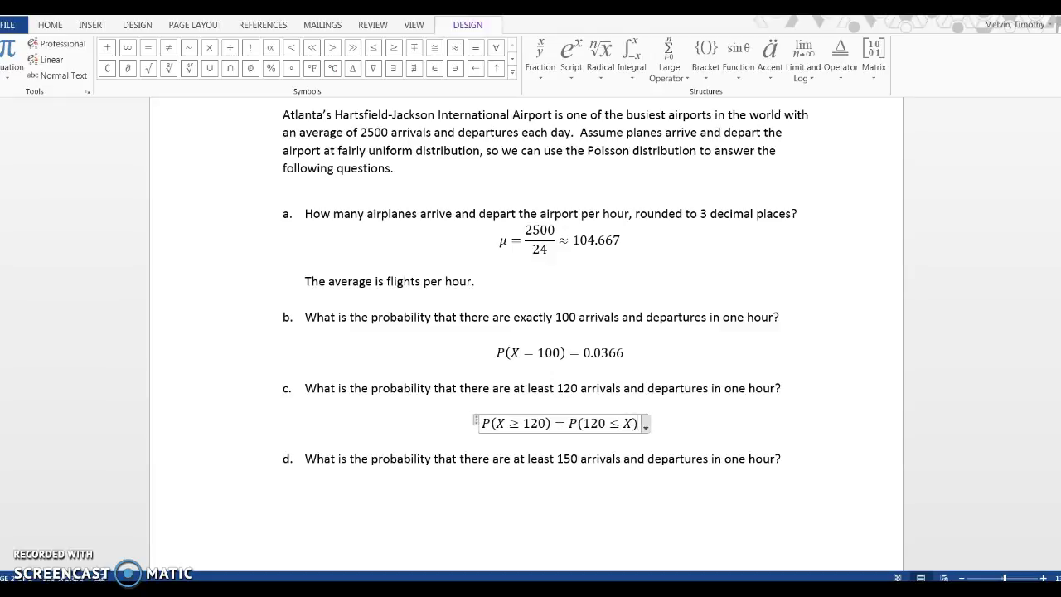
text(=)
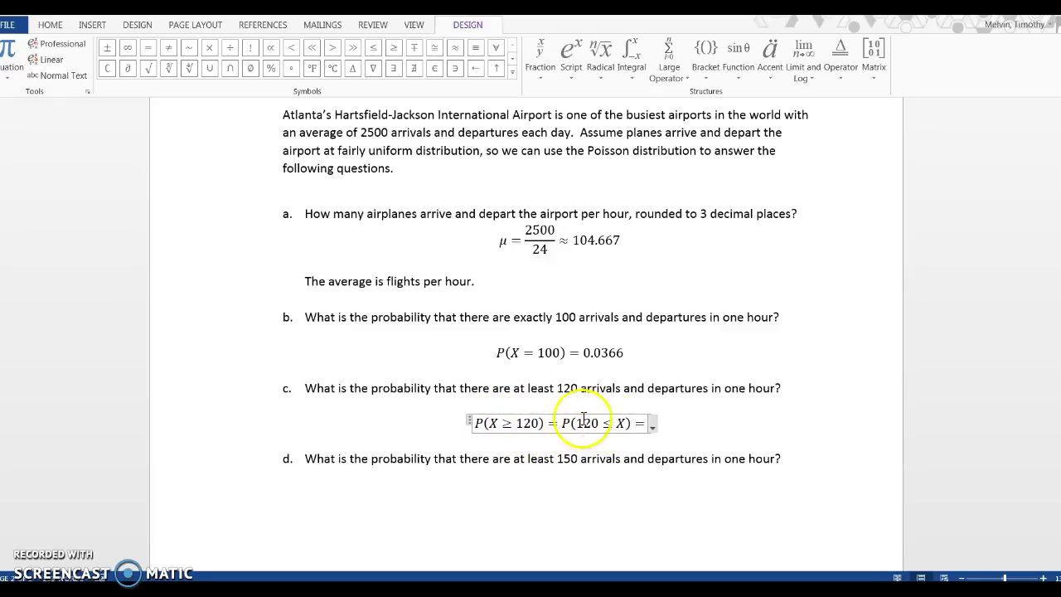
key(alt+Tab)
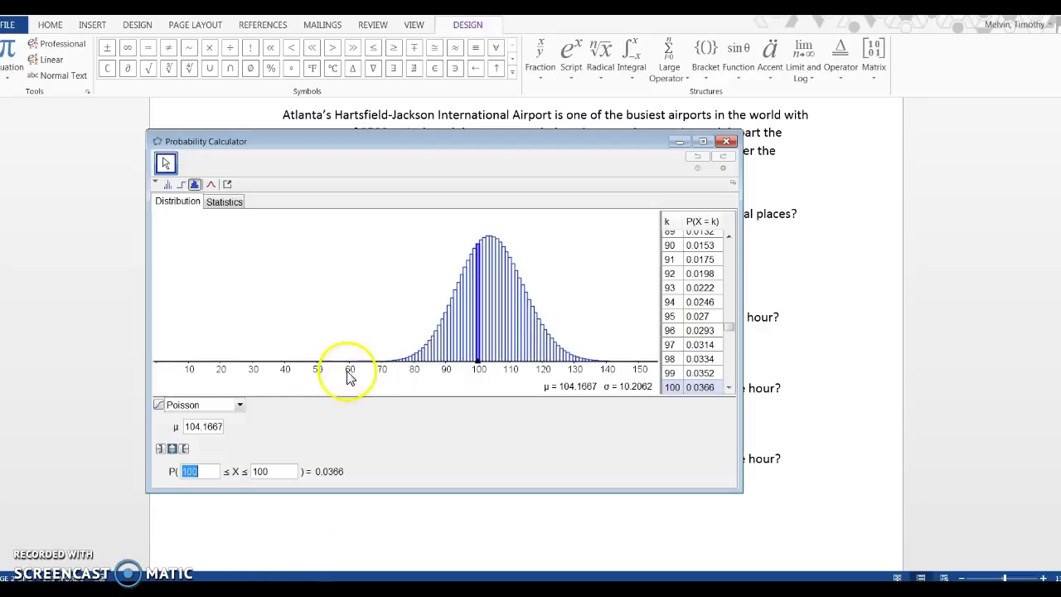
Compute the right-sided Poisson probability with lower bound 120, giving P(120 ≤ X) = 0.069.
click(186, 448)
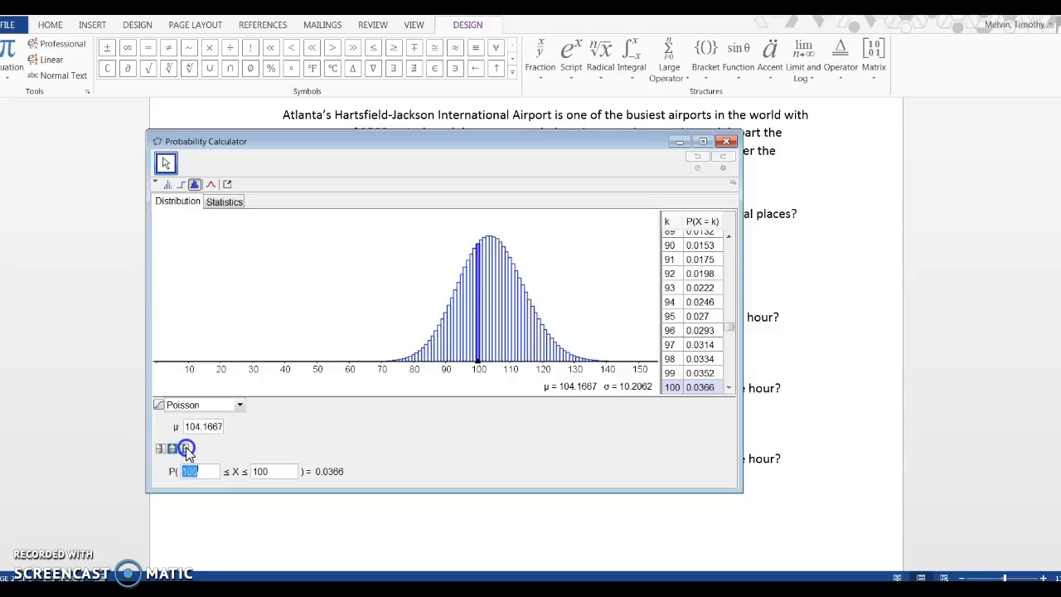
click(240, 477)
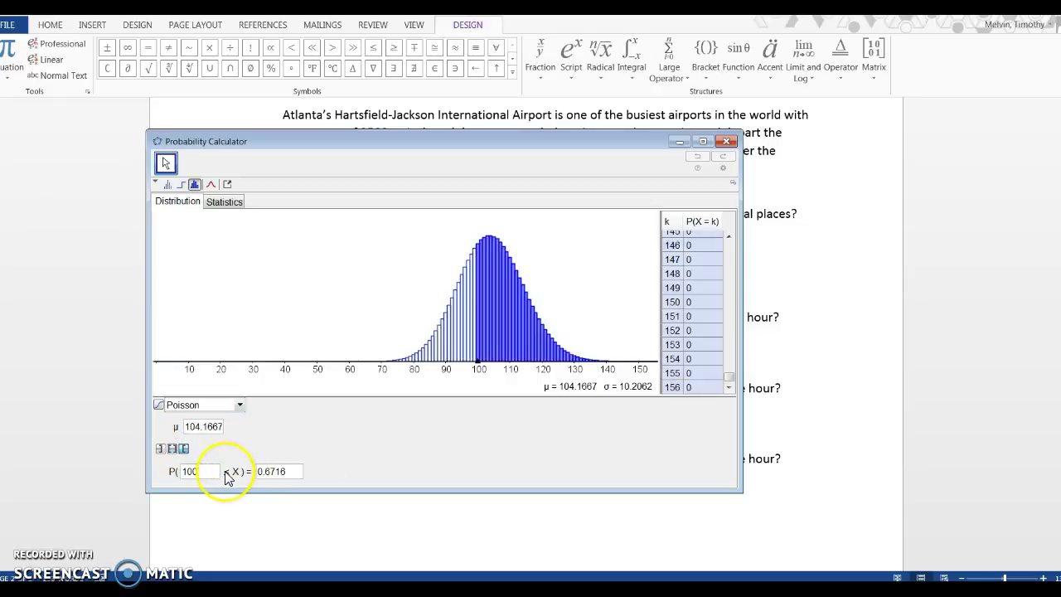
double_click(191, 471)
text(12)
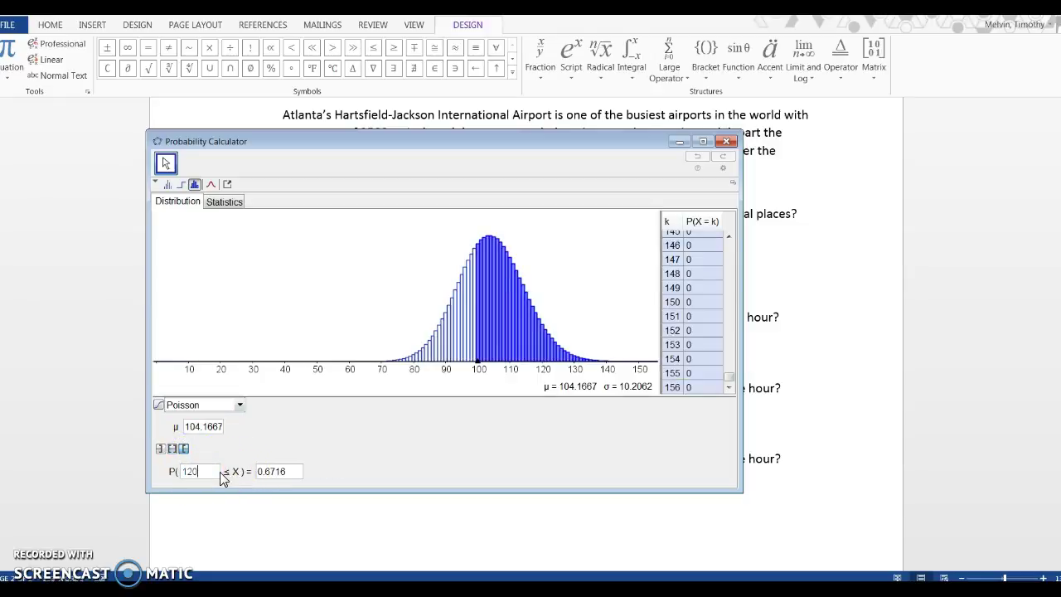
key(Return)
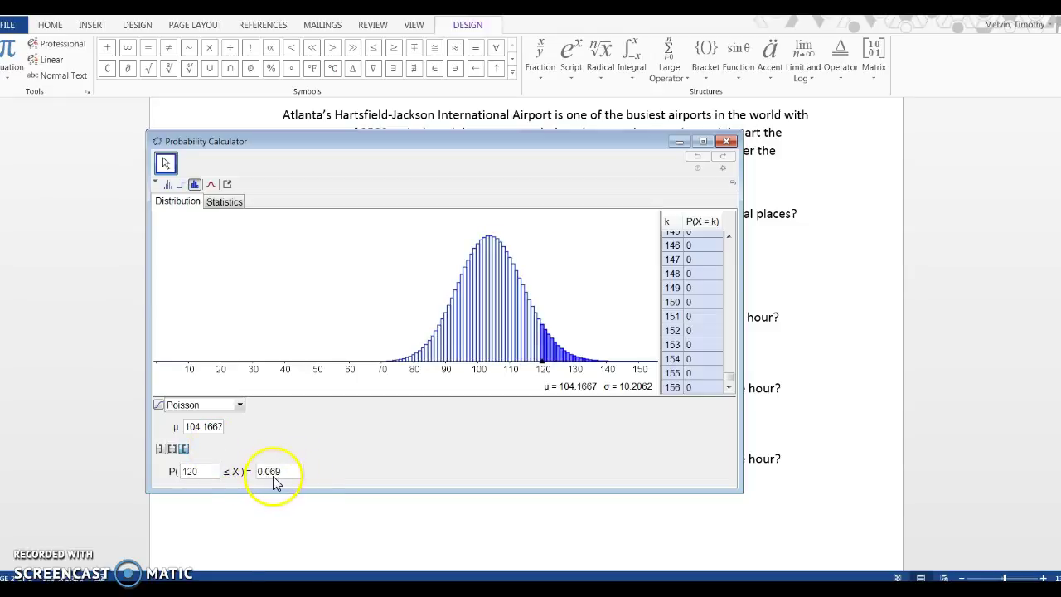
click(422, 524)
Complete part c's equation with 0.069, then scroll down to question d.
text(0) = P(120 ≤ X) = 0)
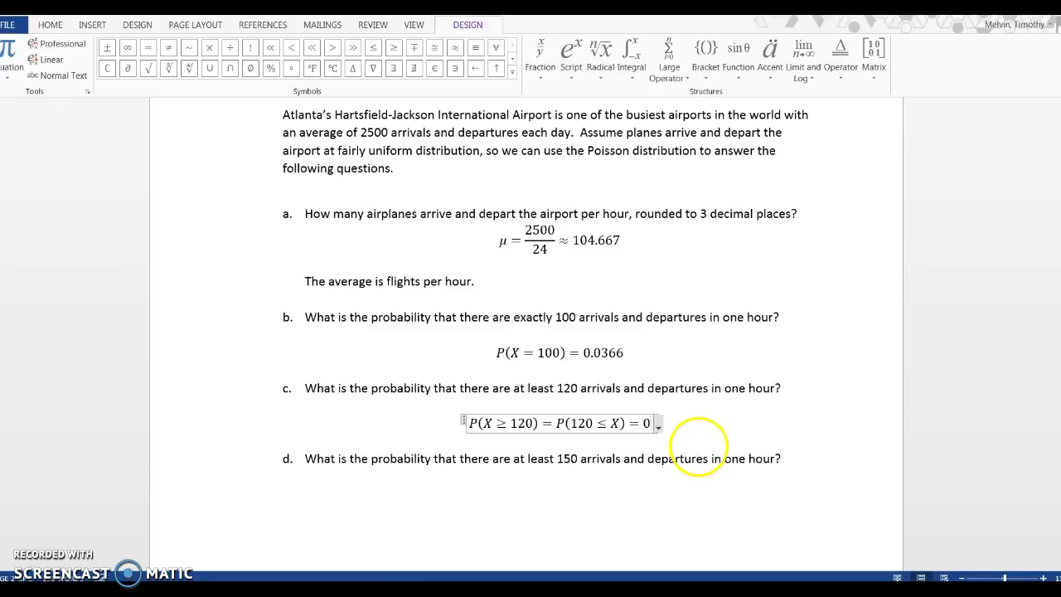
text(.069)
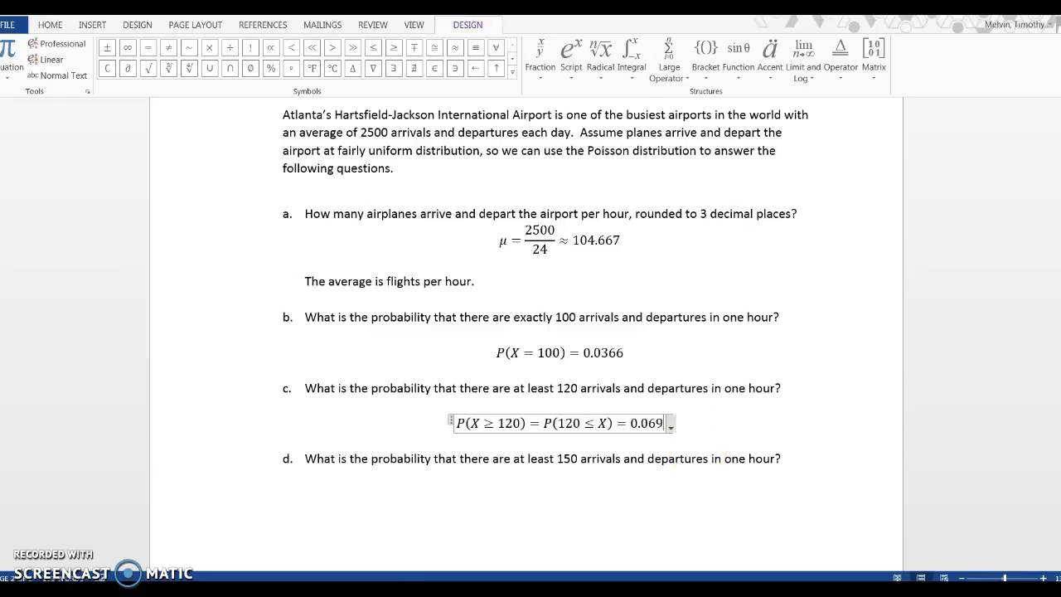
click(741, 426)
click(629, 417)
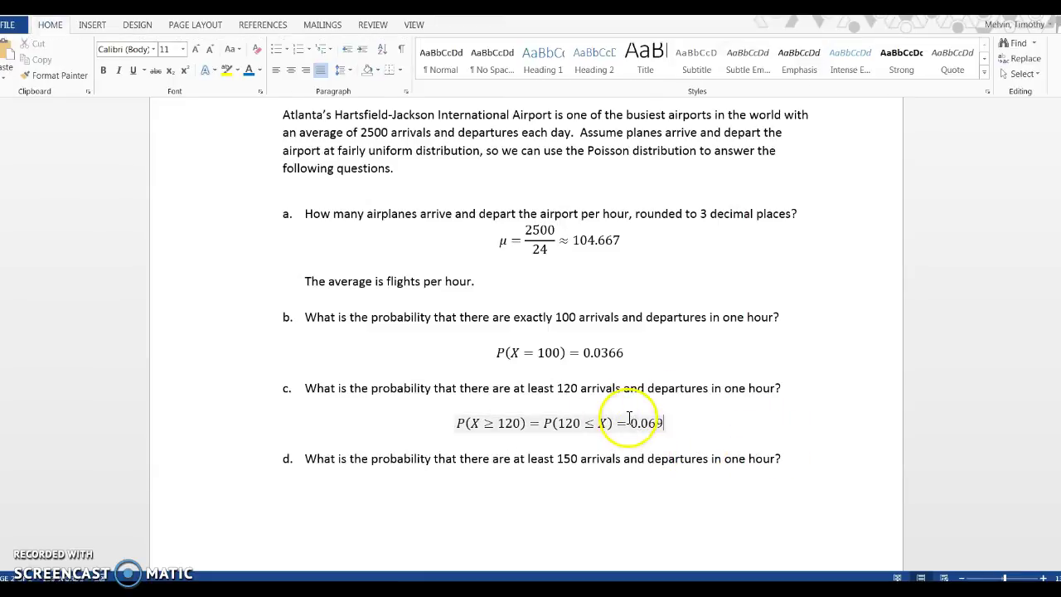
click(497, 395)
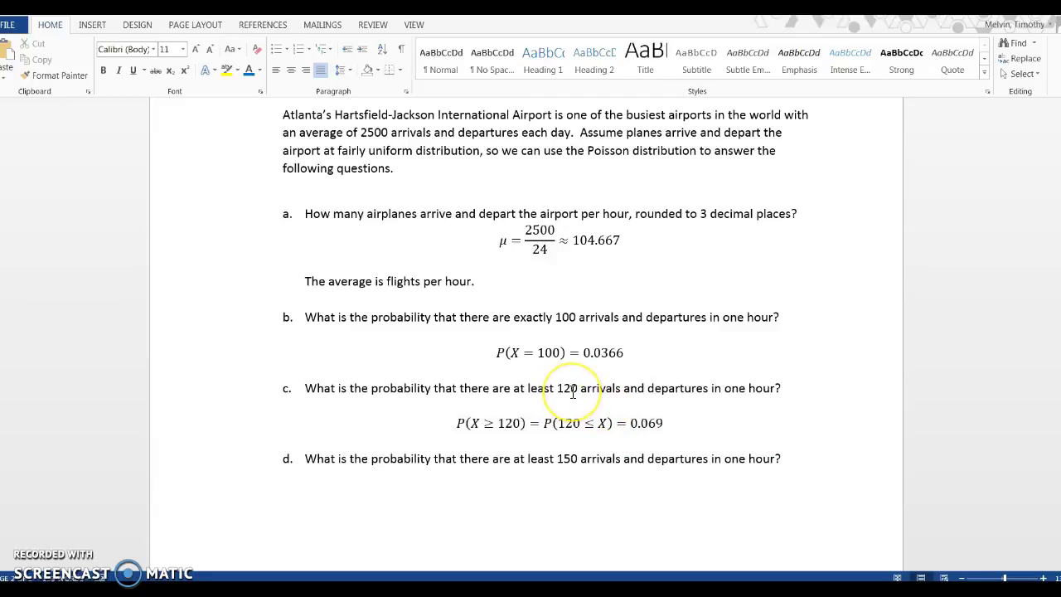
click(574, 390)
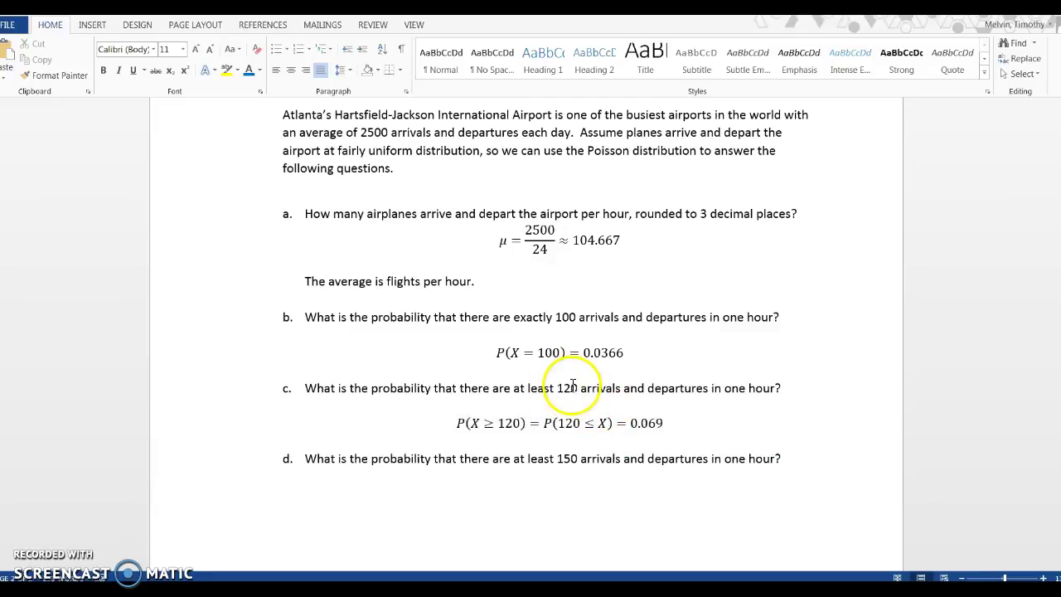
scroll(573, 387, down, 2)
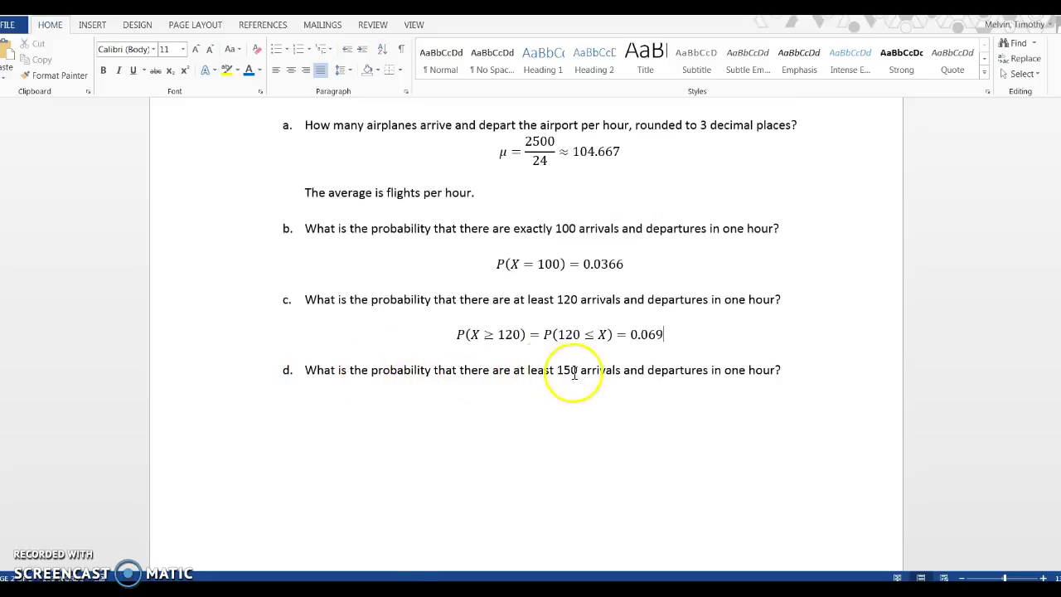
Insert the equation P(150 ≤ X) = on the empty line below question d.
click(495, 427)
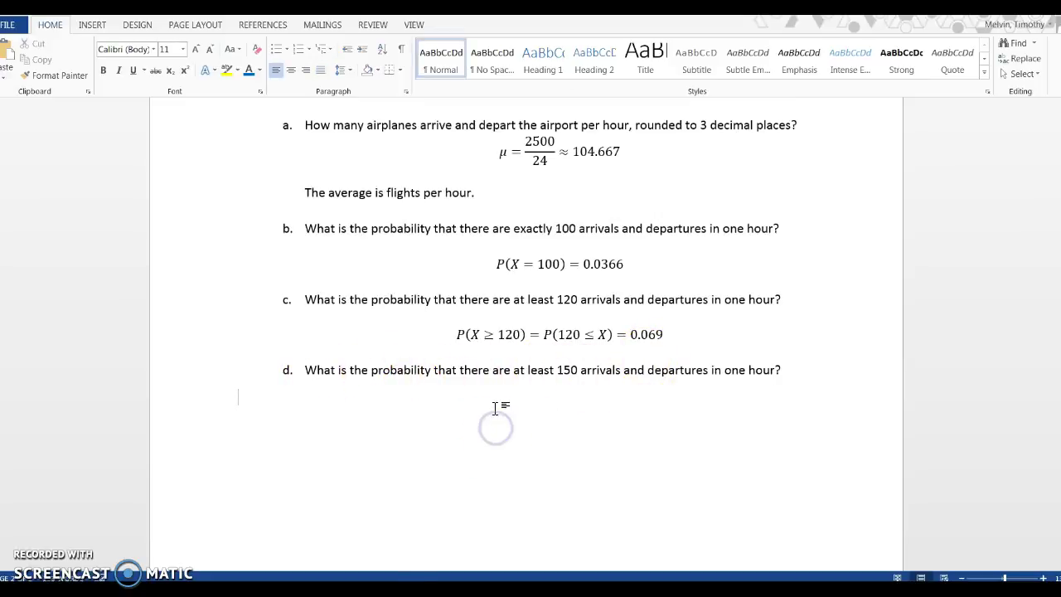
key(alt+equal)
text({)
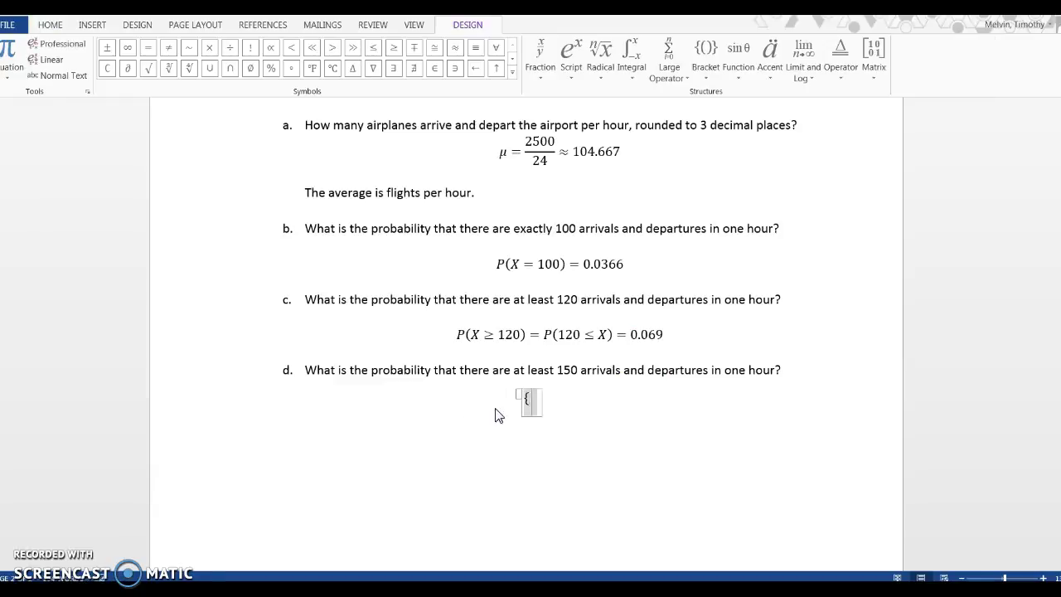
text(P(150)
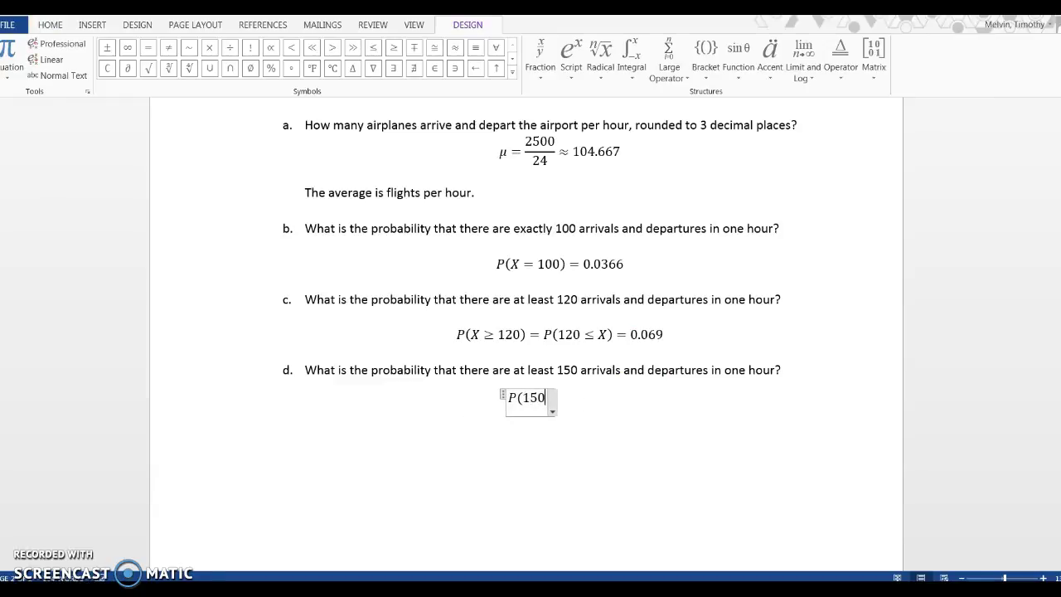
text(\le X)
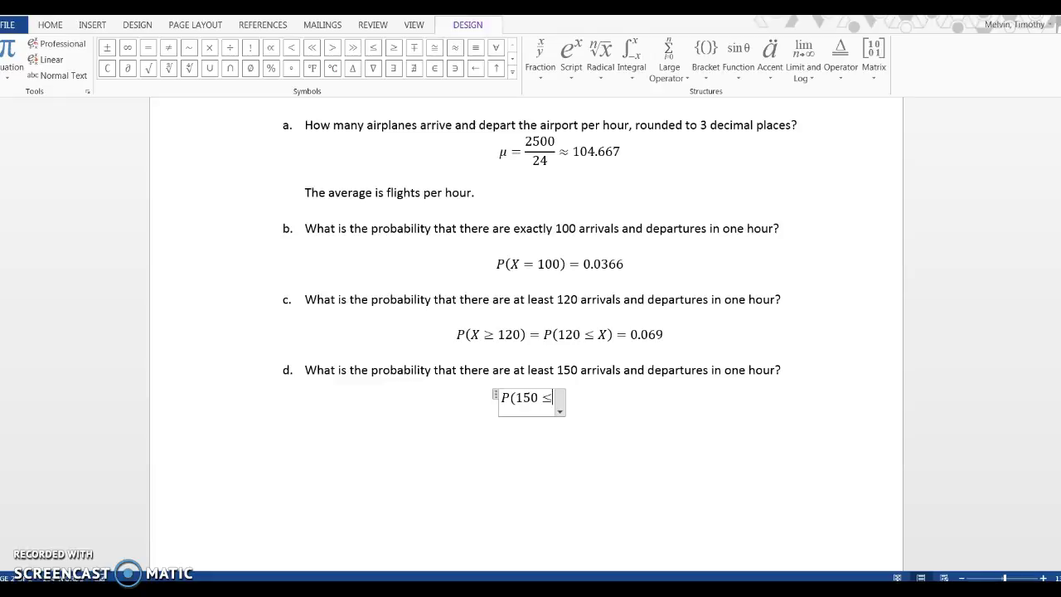
text())
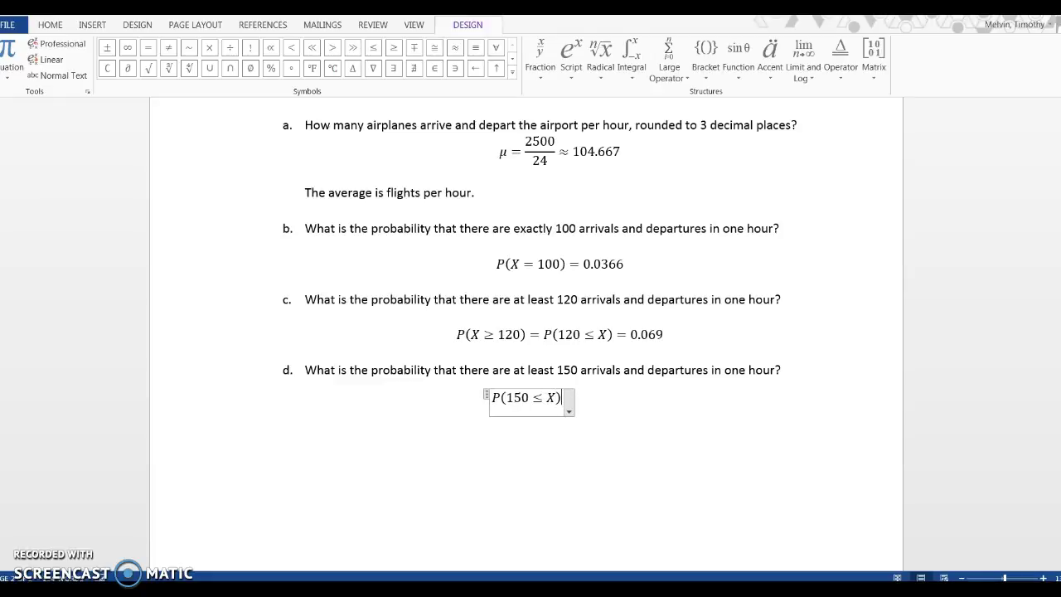
text(=)
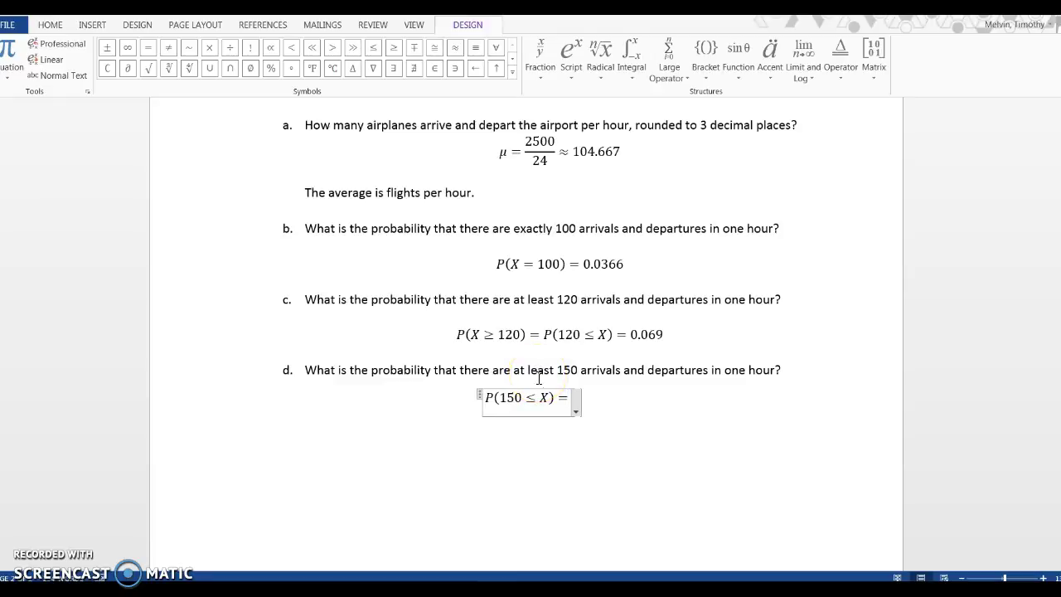
key(alt+Tab)
Replace the lower bound 120 with 150 in the Probability Calculator, giving P(150 ≤ X) = 0.
double_click(208, 474)
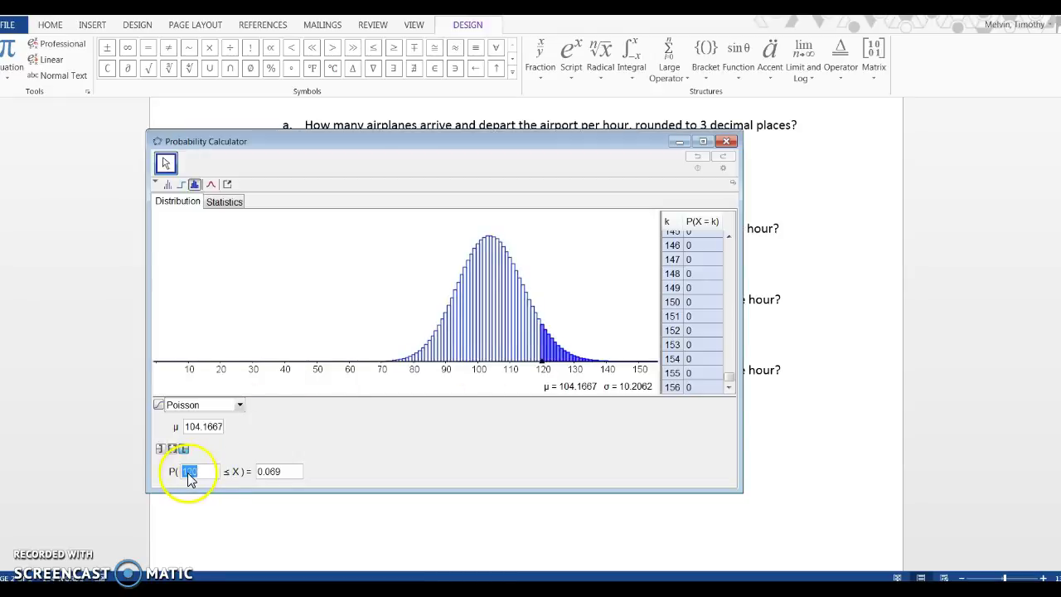
text(150)
click(234, 447)
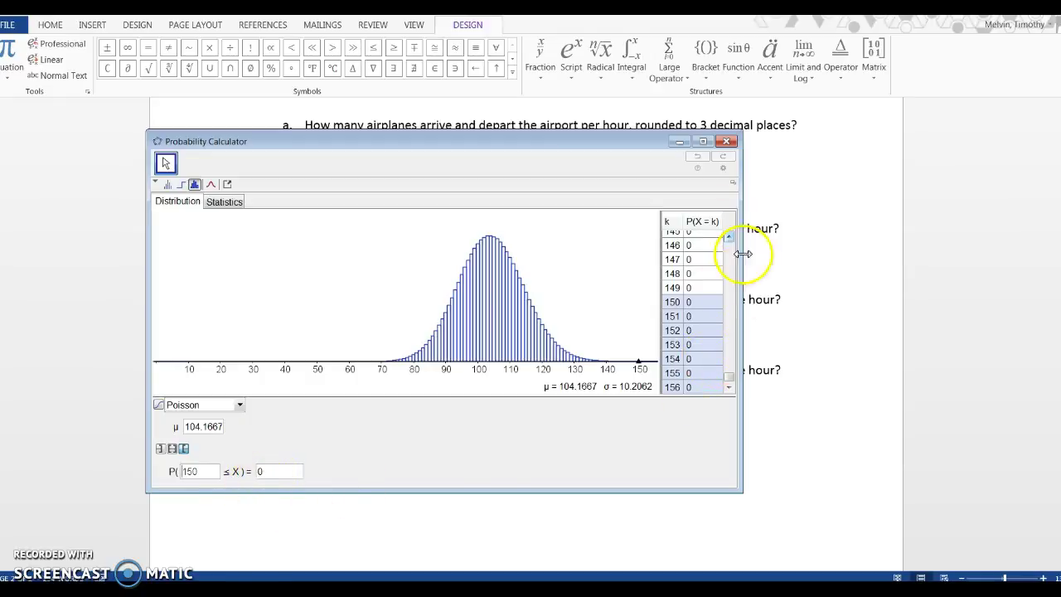
drag(743, 280, 774, 284)
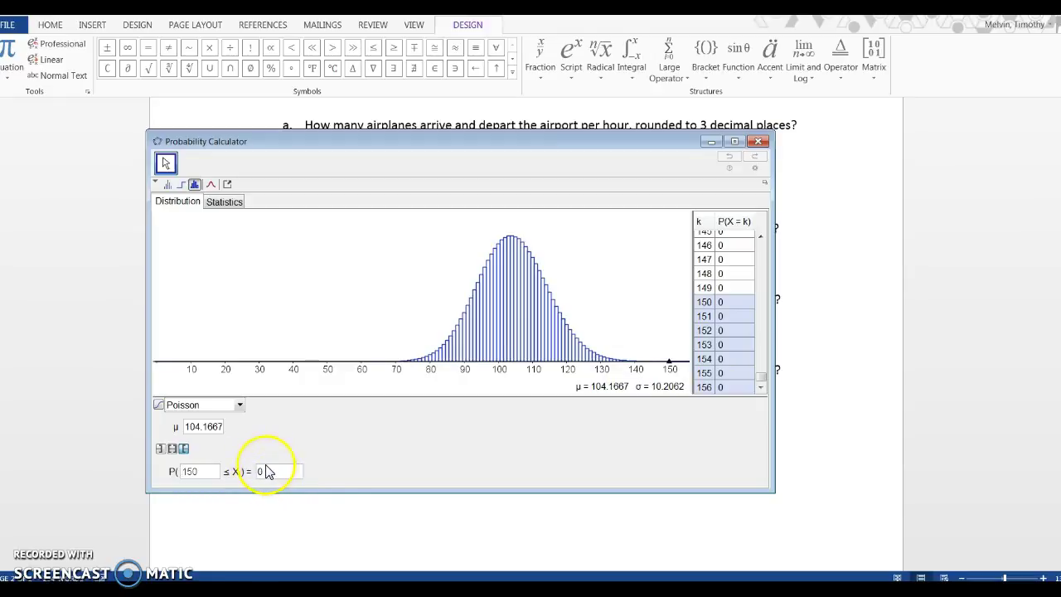
click(604, 440)
Change the part d equation's trailing equals sign to ≈ 0, so it reads P(150 ≤ X) ≈ 0.
key(BackSpace)
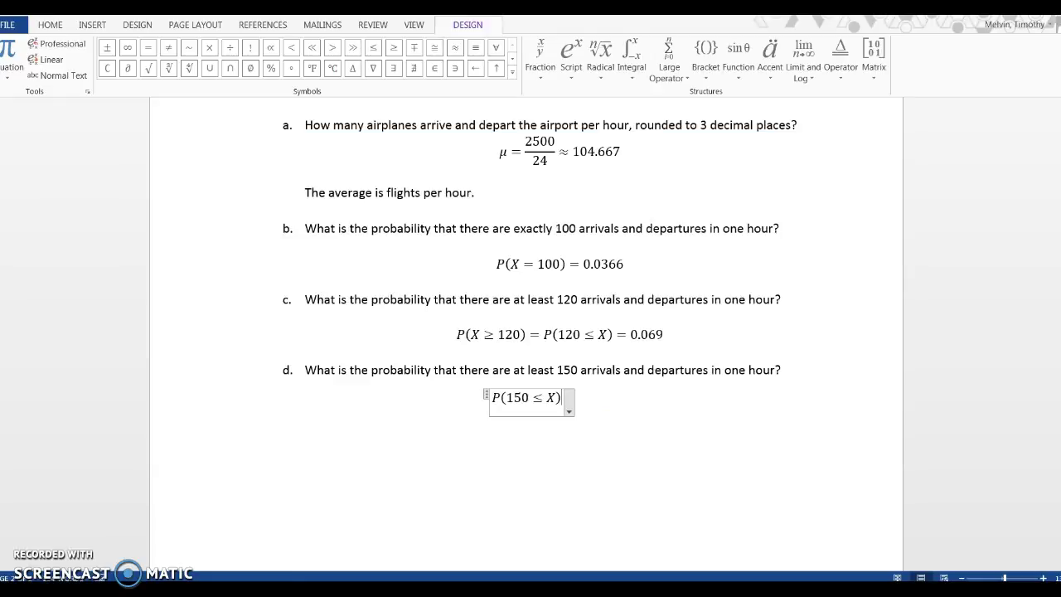
text(\approx 0)
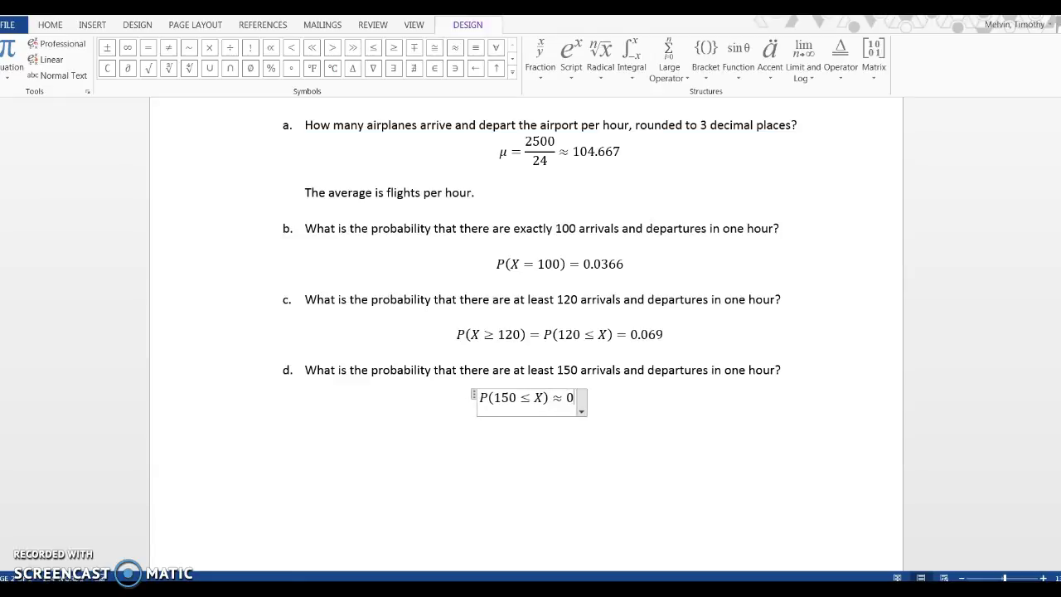
click(614, 436)
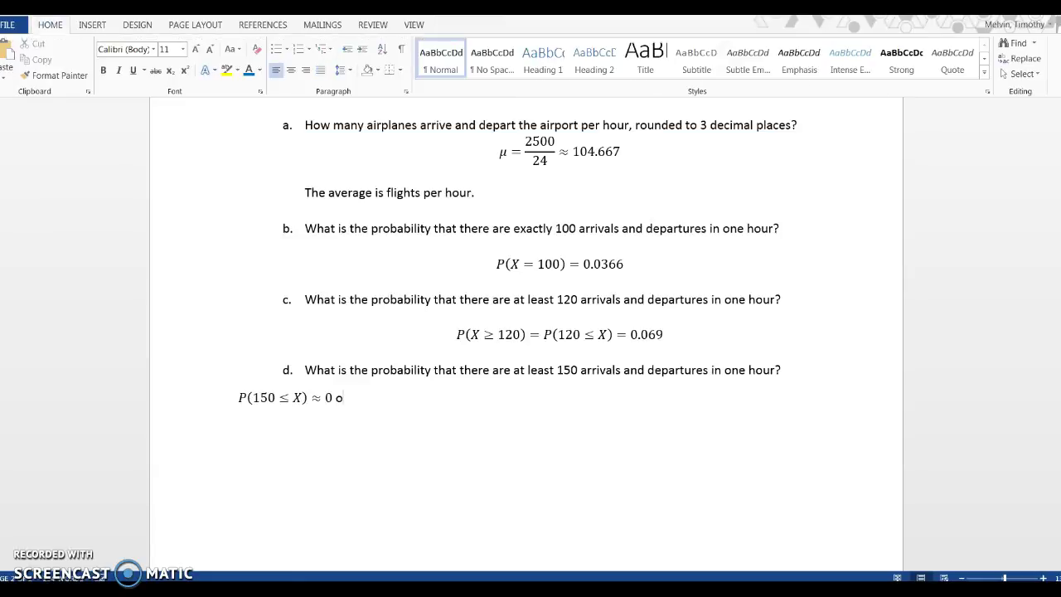